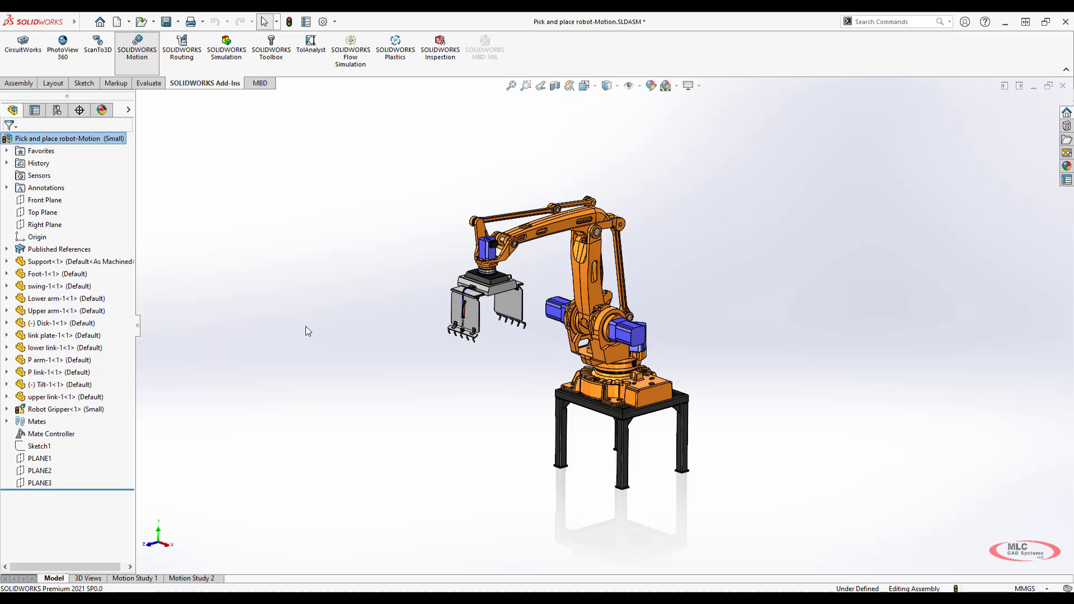
Insert a new motion study, Motion Study 3, and place its time bar at 1 sec
mouse_move(73, 22)
click(147, 22)
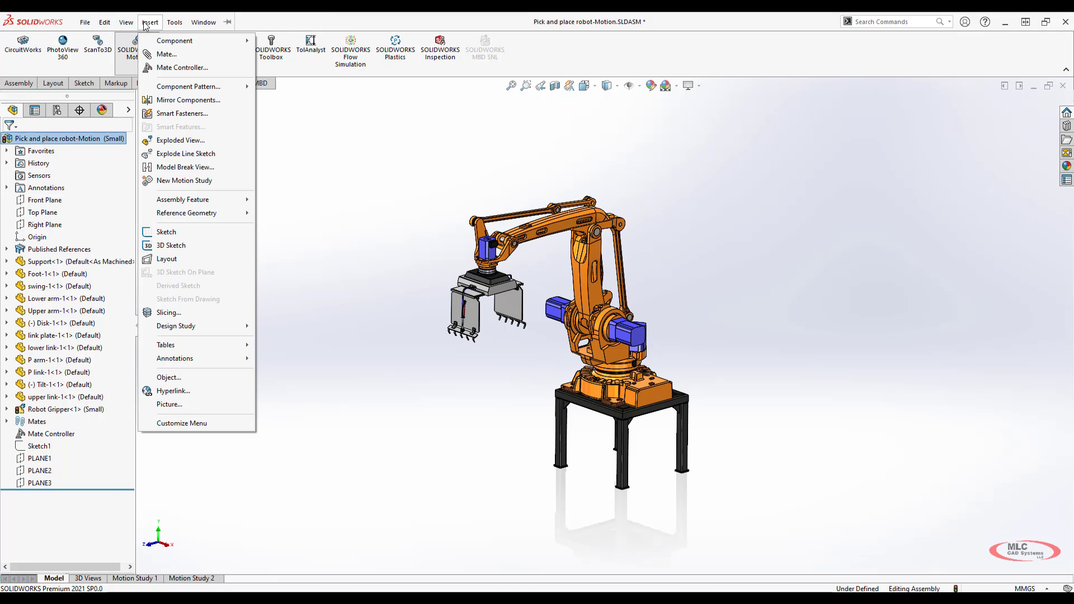
click(178, 180)
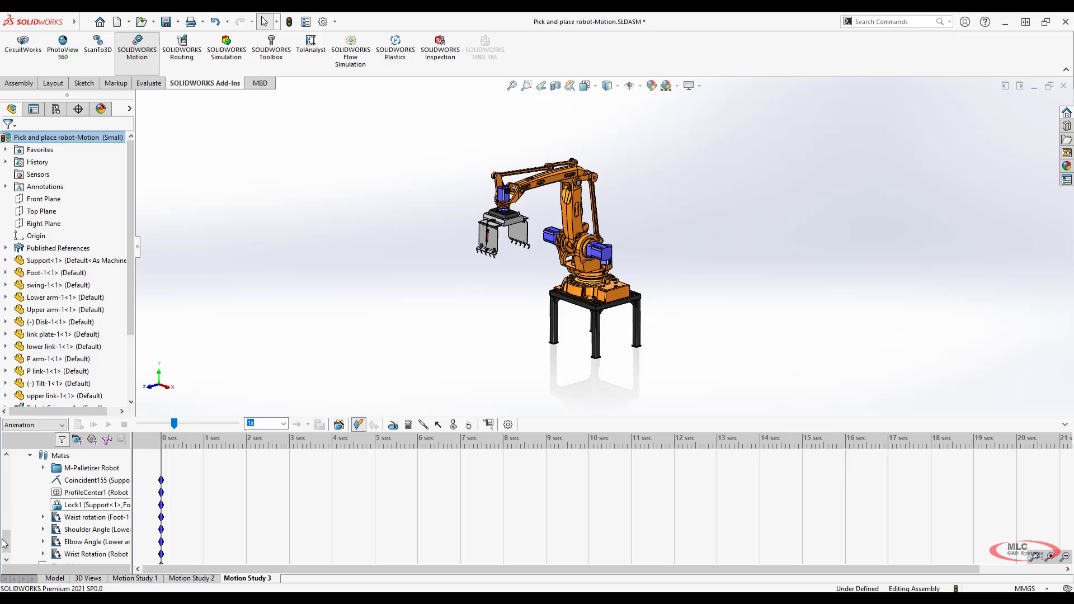
drag(6, 540, 6, 556)
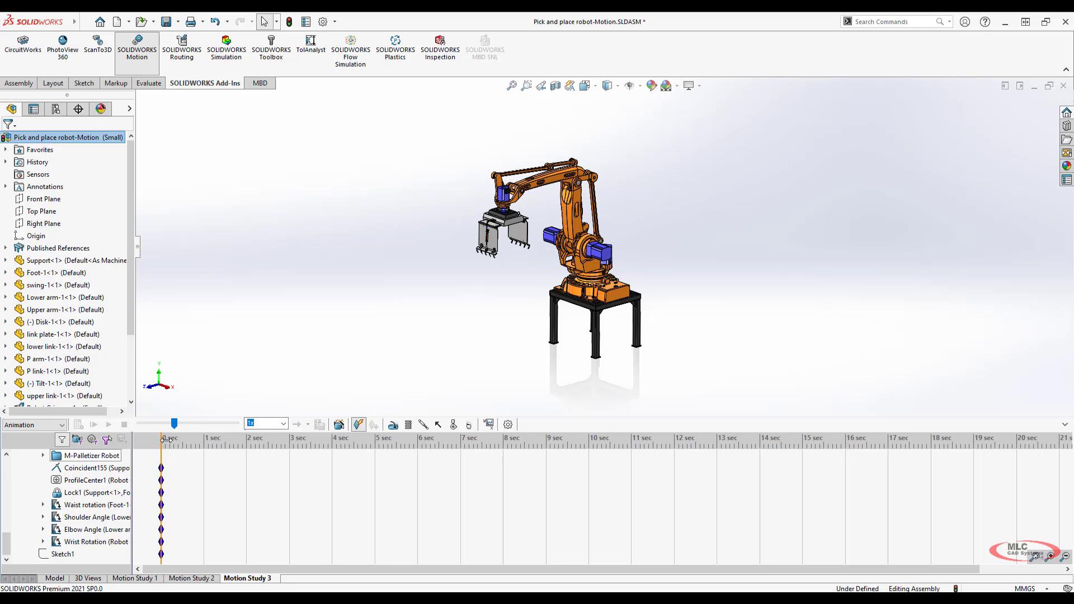
drag(166, 440, 204, 440)
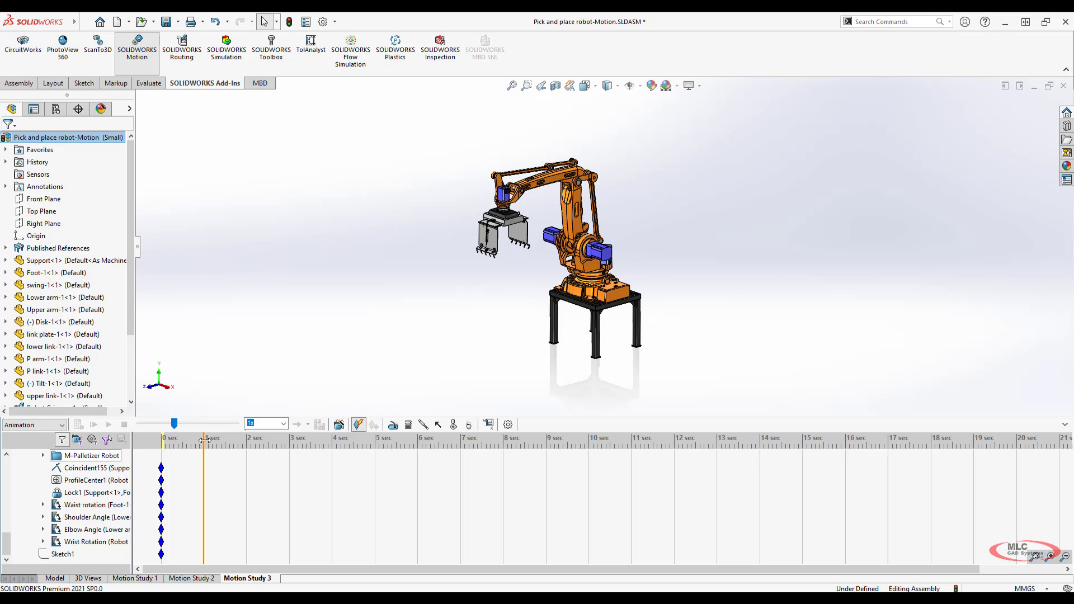
mouse_move(205, 441)
mouse_down()
mouse_move(217, 441)
mouse_move(203, 441)
mouse_up()
Change the Wrist Rotation mate angle from 90.00 to 135 degrees and accept the edit
scroll(63, 358, down, 2)
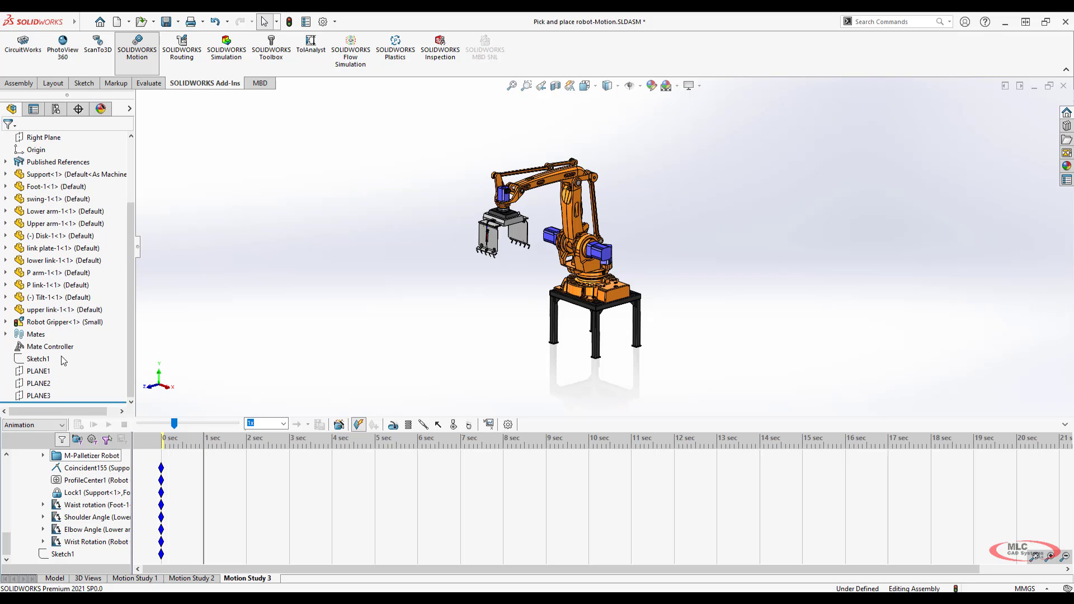
click(6, 334)
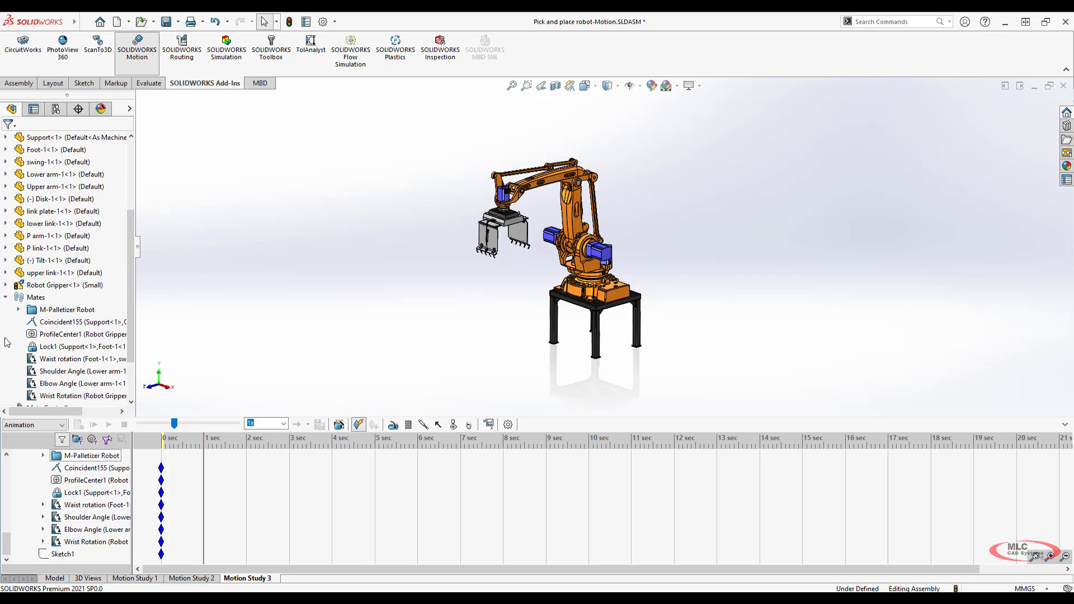
right_click(67, 359)
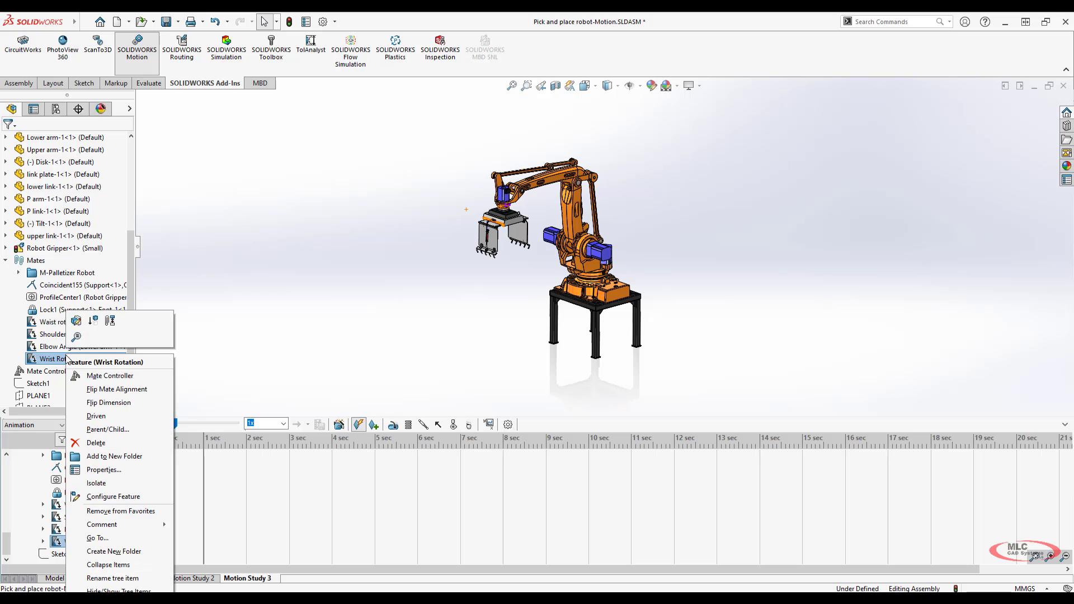
key(Escape)
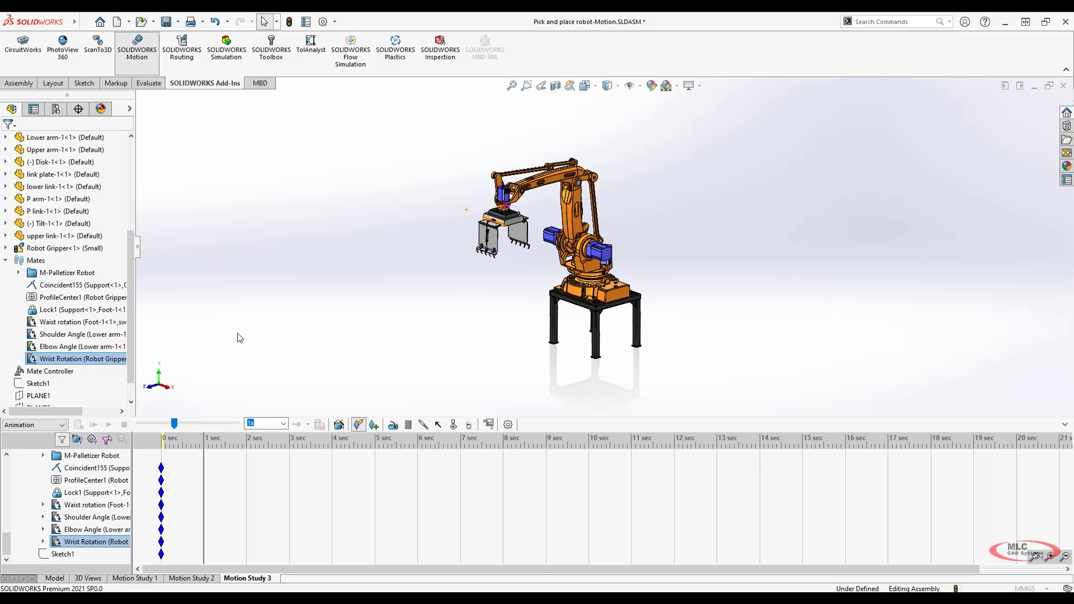
drag(127, 282, 129, 305)
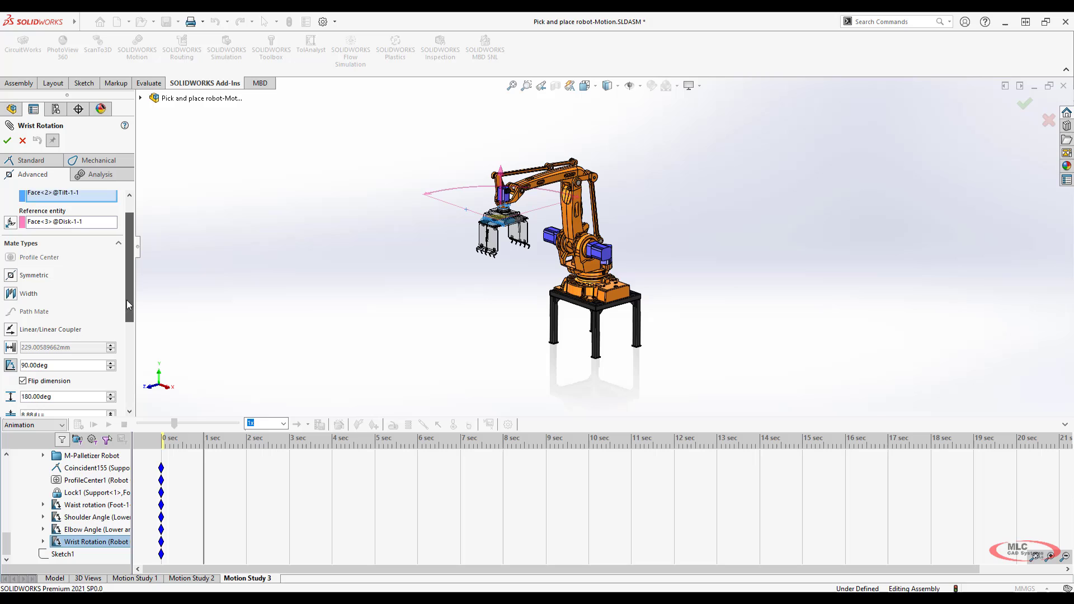
scroll(127, 304, down, 1)
double_click(60, 348)
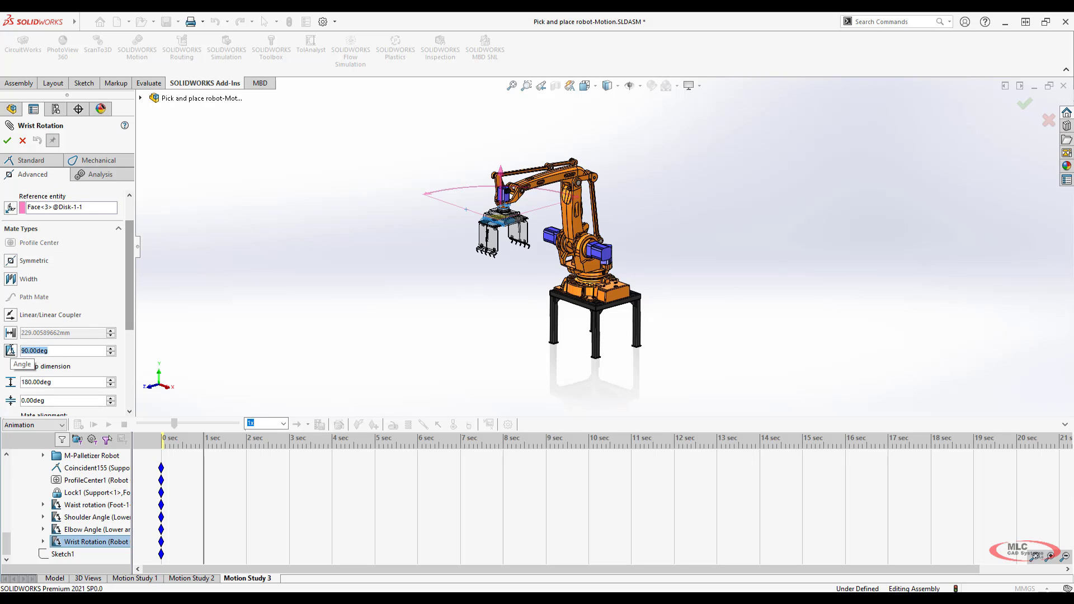
text(135)
key(Return)
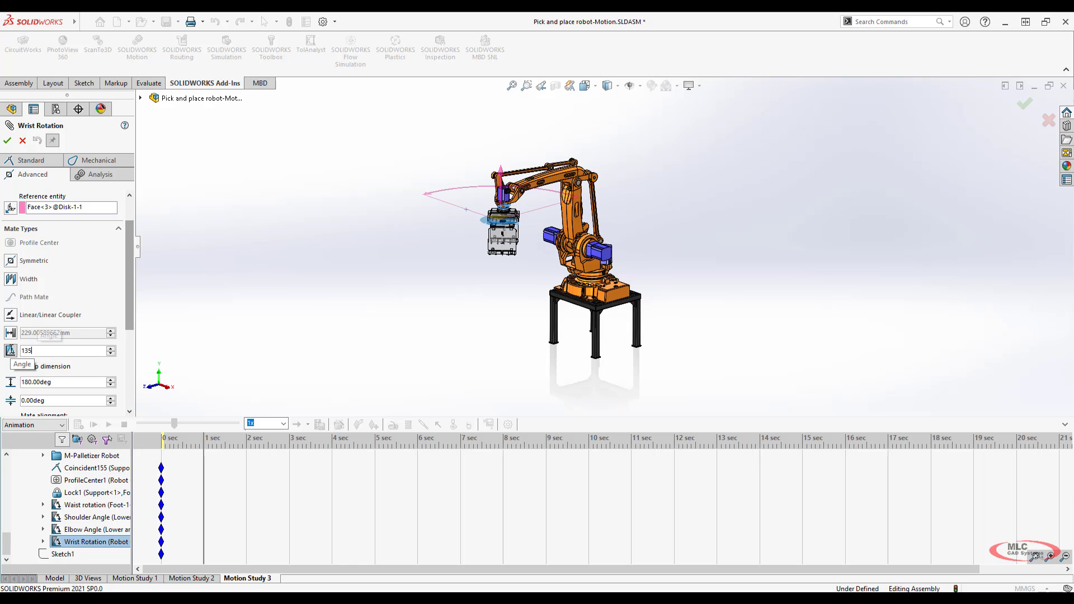
click(7, 140)
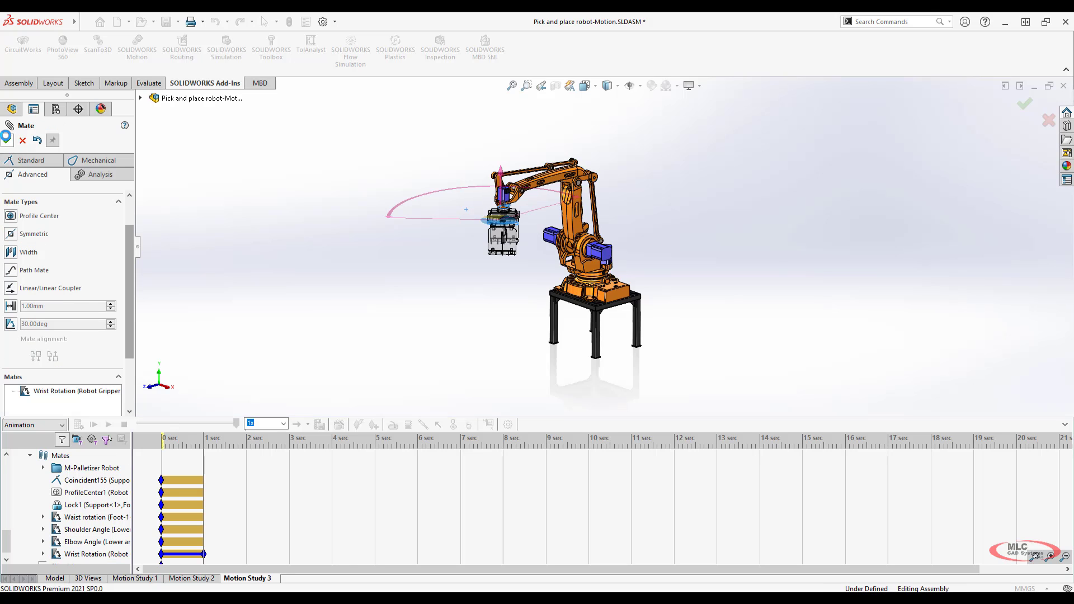
scroll(263, 493, down, 1)
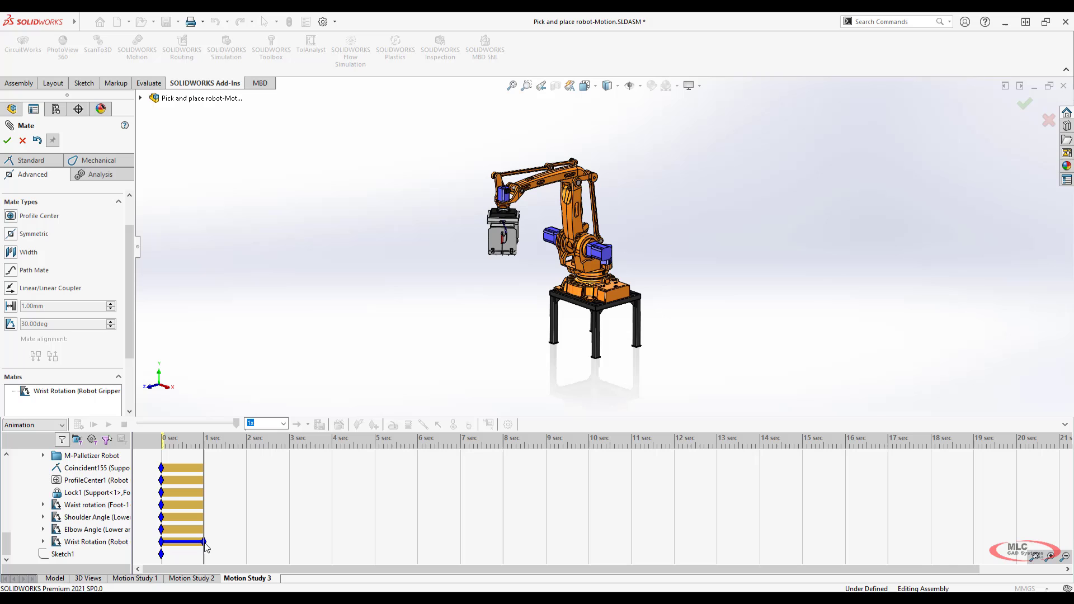
click(8, 141)
click(215, 324)
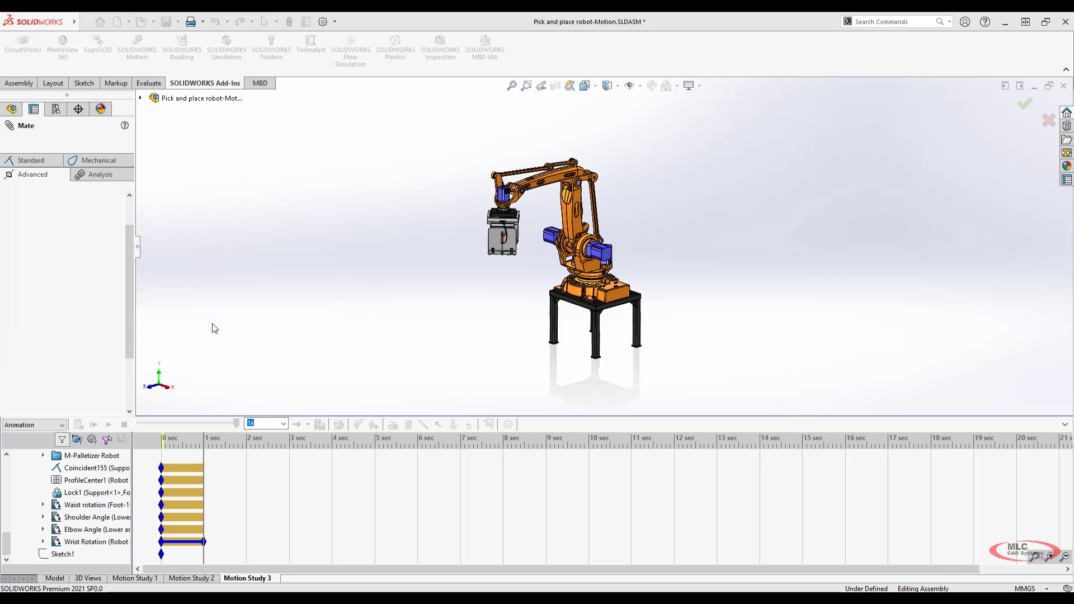
mouse_move(203, 544)
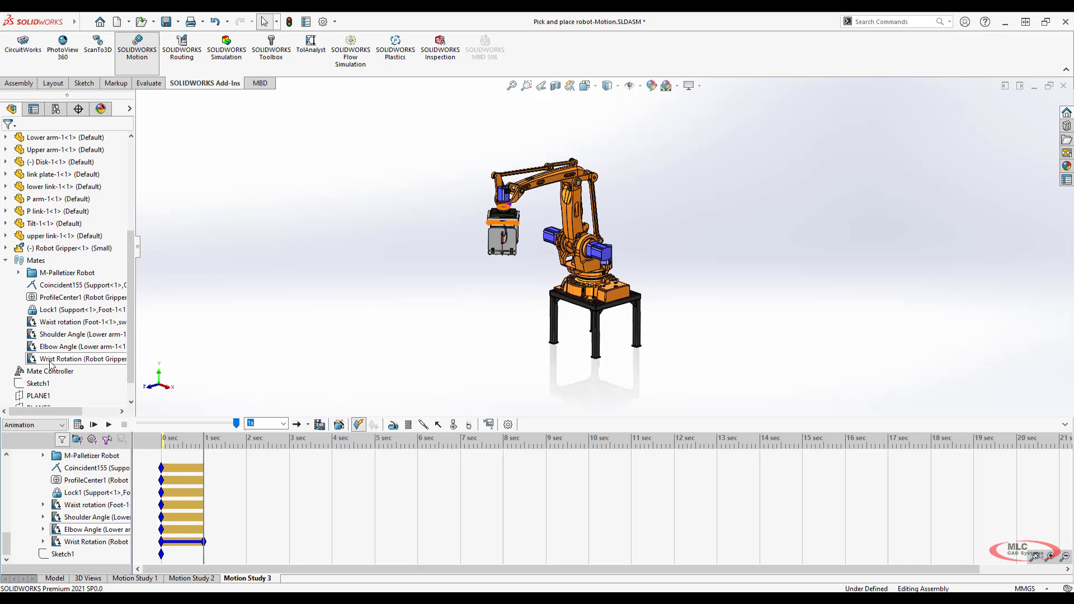
click(54, 578)
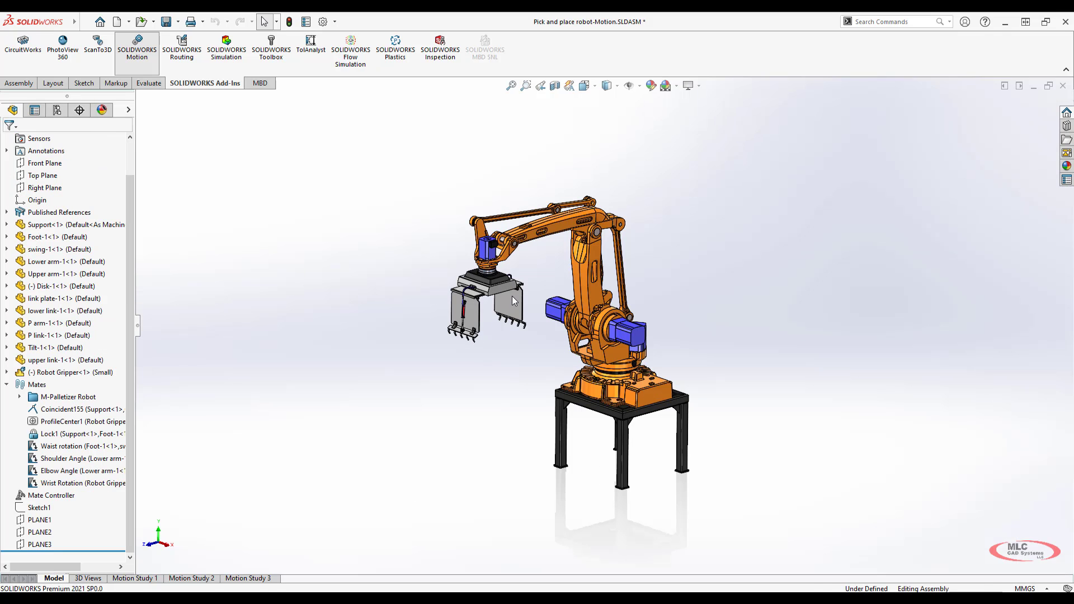
click(259, 579)
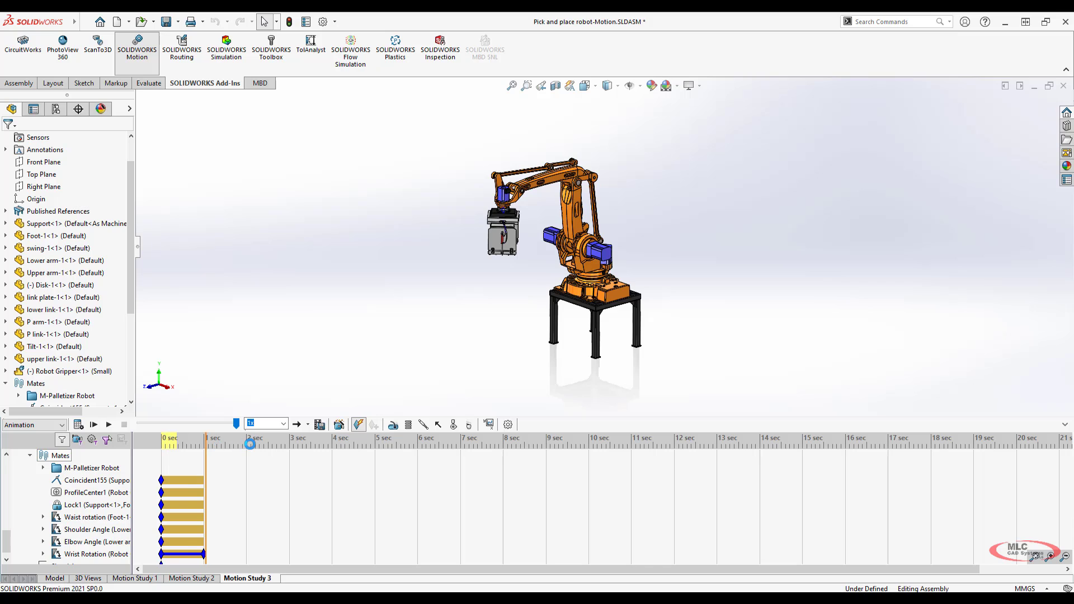
At 2 sec, edit the Elbow Angle dimension from 103.20 to 52.20 degrees, then recalculate
click(247, 444)
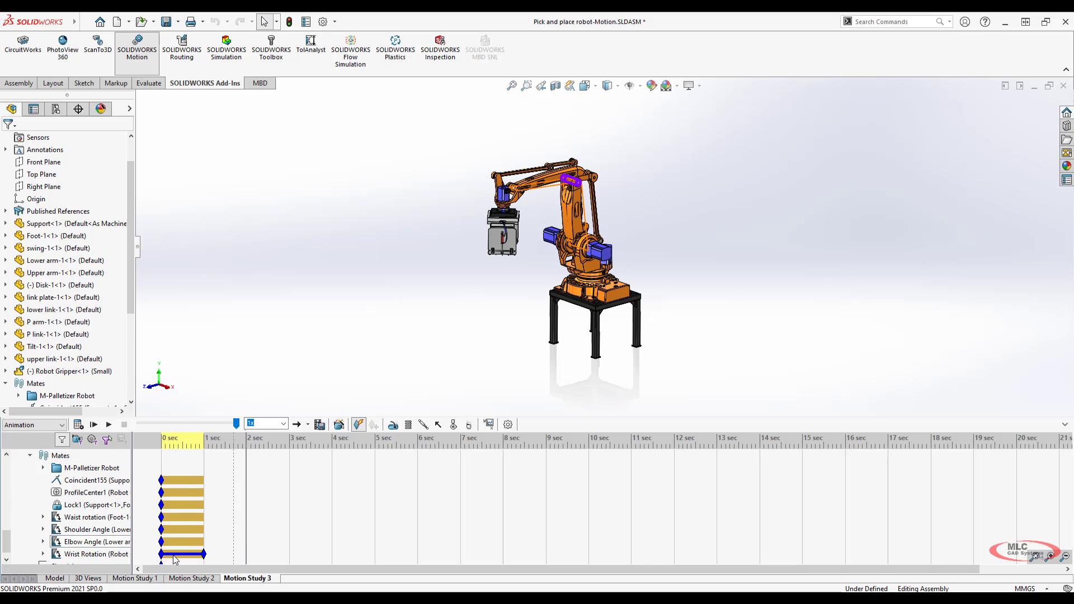
right_click(88, 543)
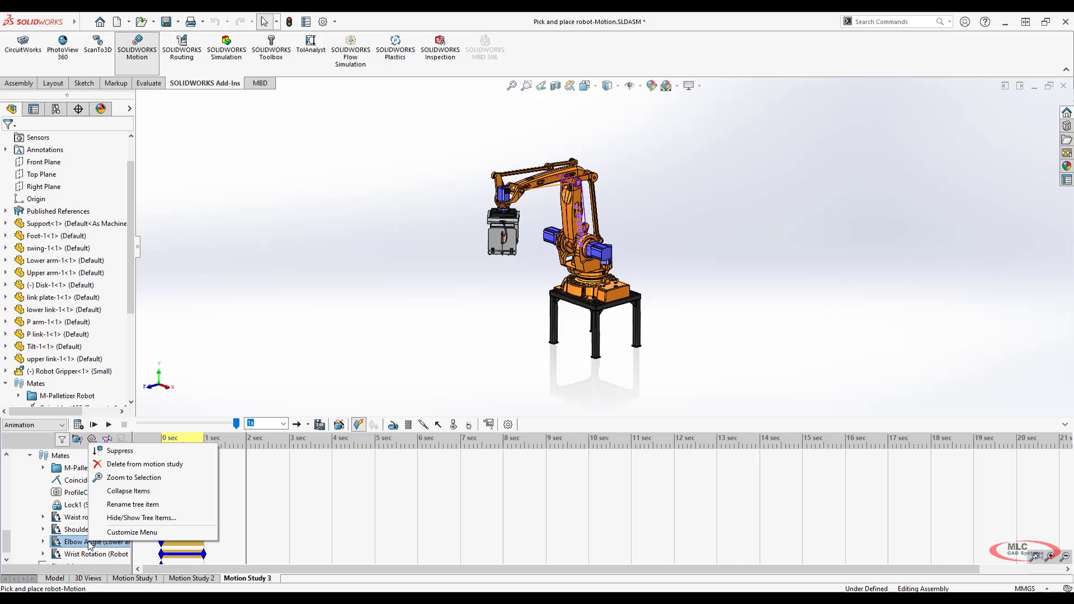
click(43, 542)
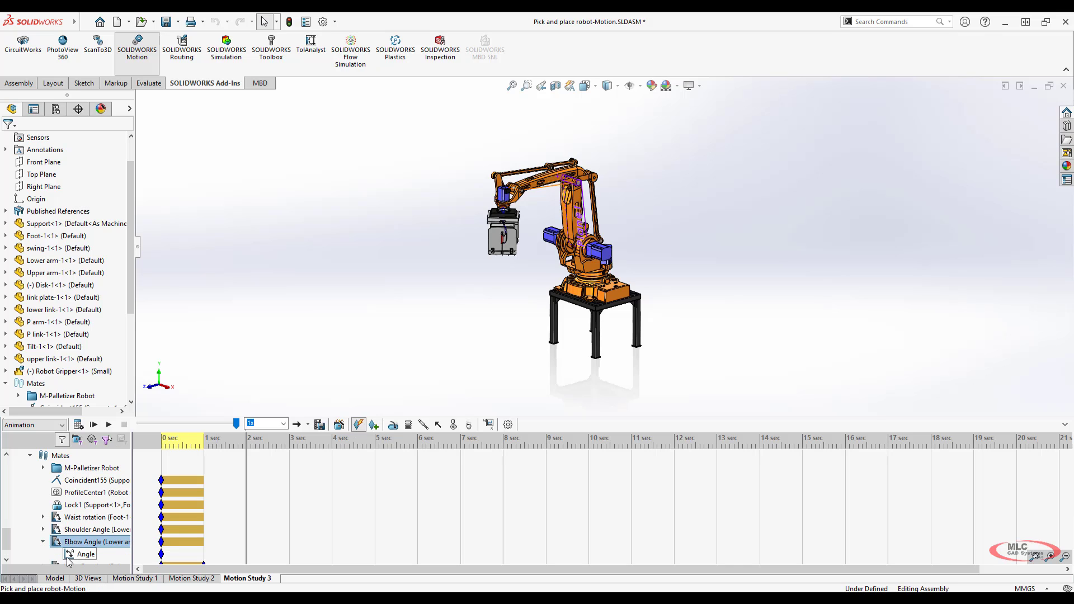
right_click(68, 555)
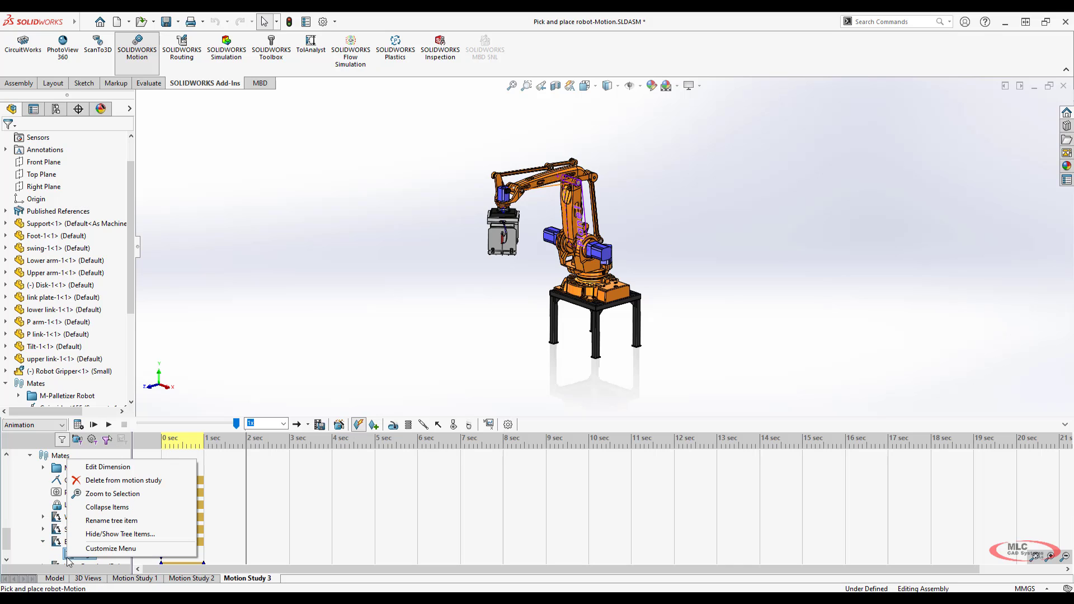
click(129, 468)
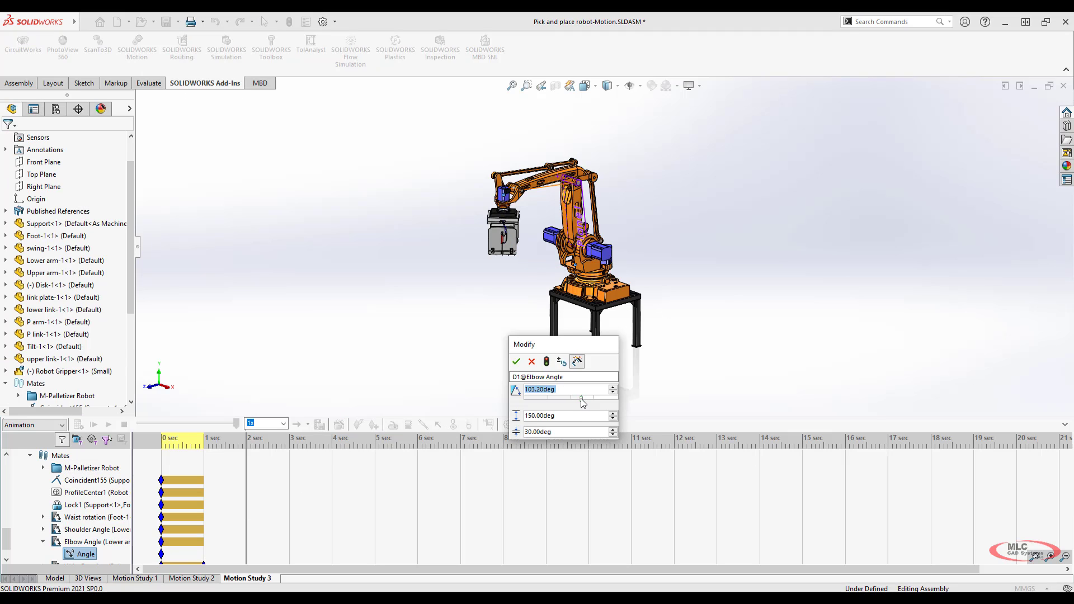
drag(583, 402, 543, 401)
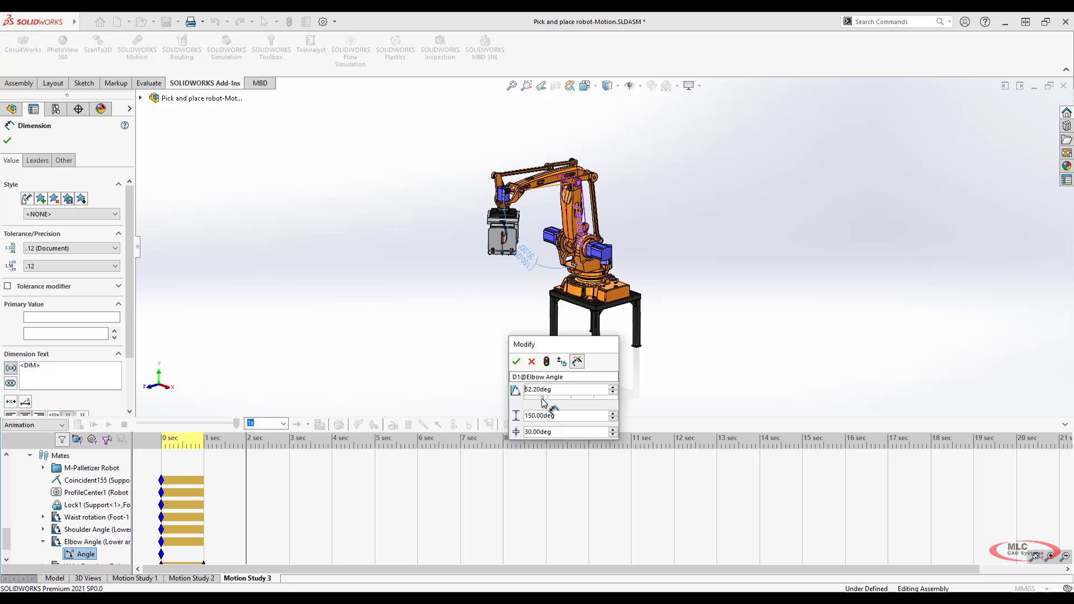
click(516, 362)
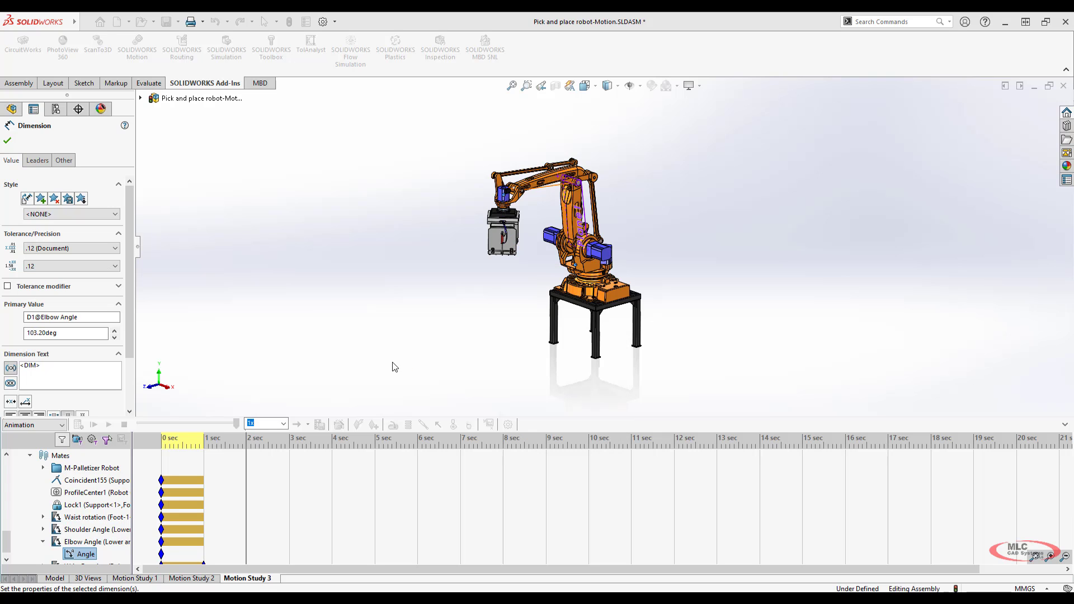
click(79, 425)
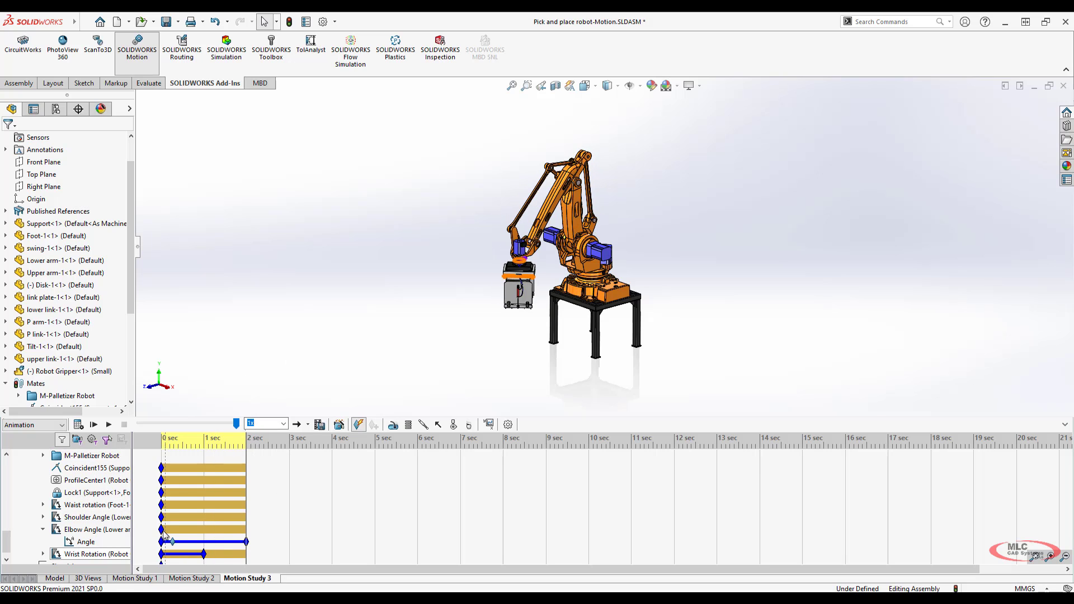
click(43, 529)
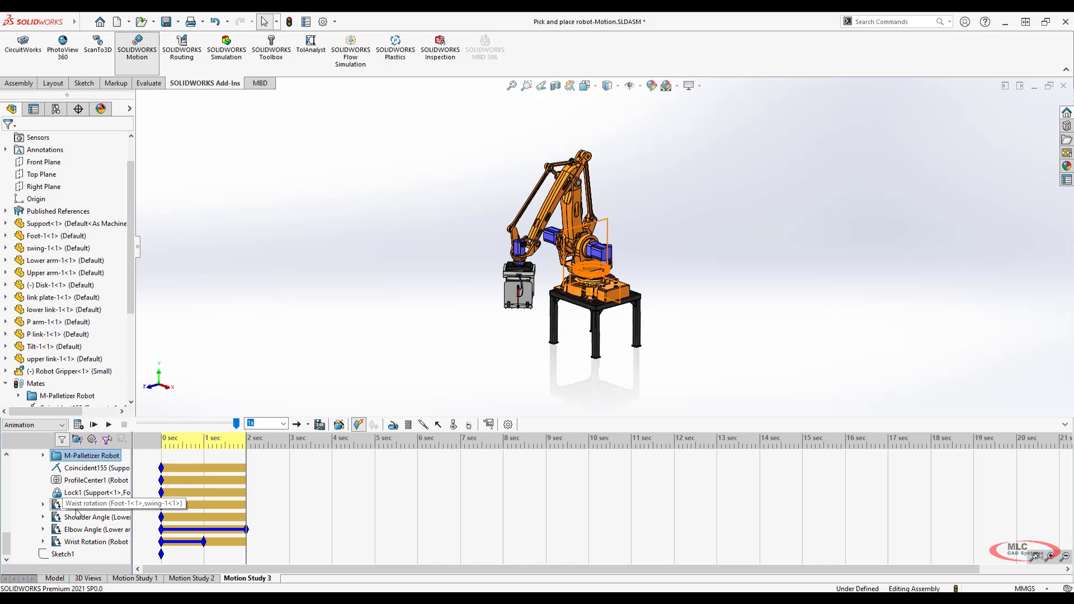
click(283, 360)
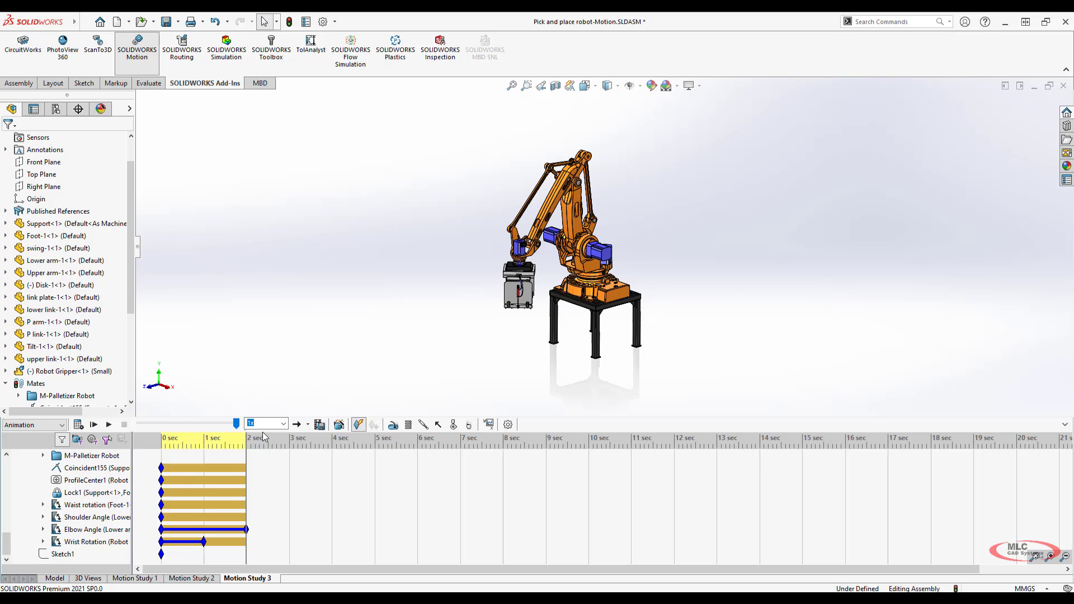
click(78, 425)
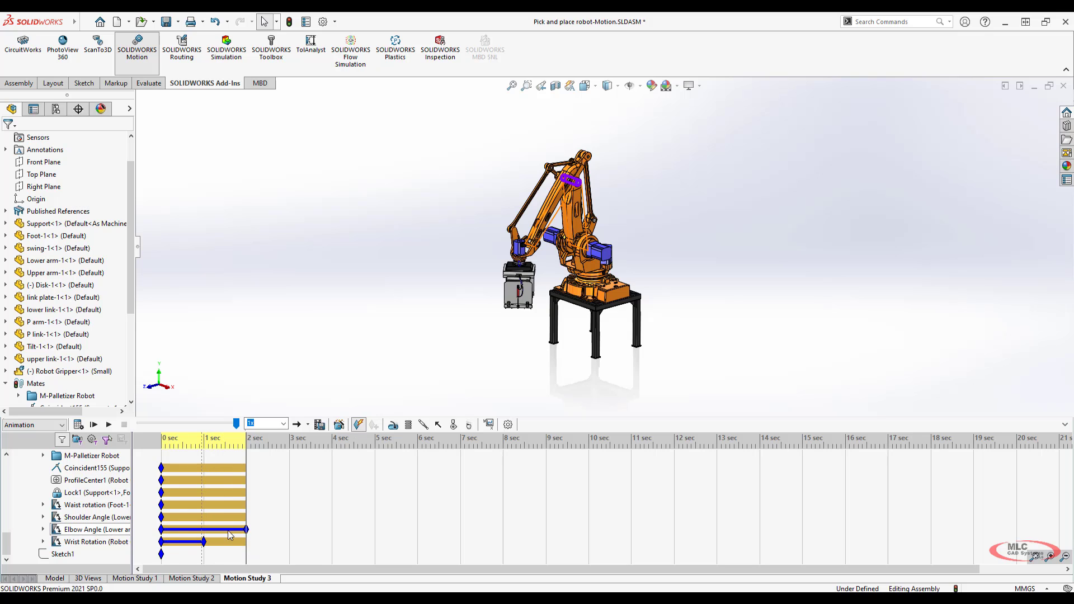
Shift the Elbow Angle key slightly earlier, unsuppress the Elbow Angle mate, and go to 1 sec
click(189, 529)
drag(212, 529, 208, 529)
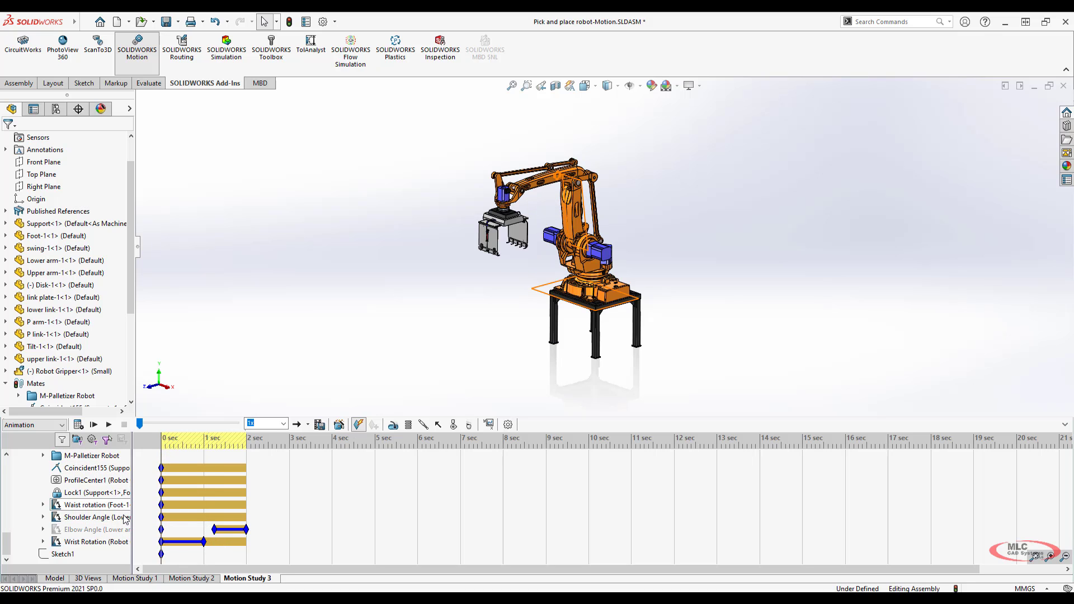
right_click(111, 531)
click(140, 439)
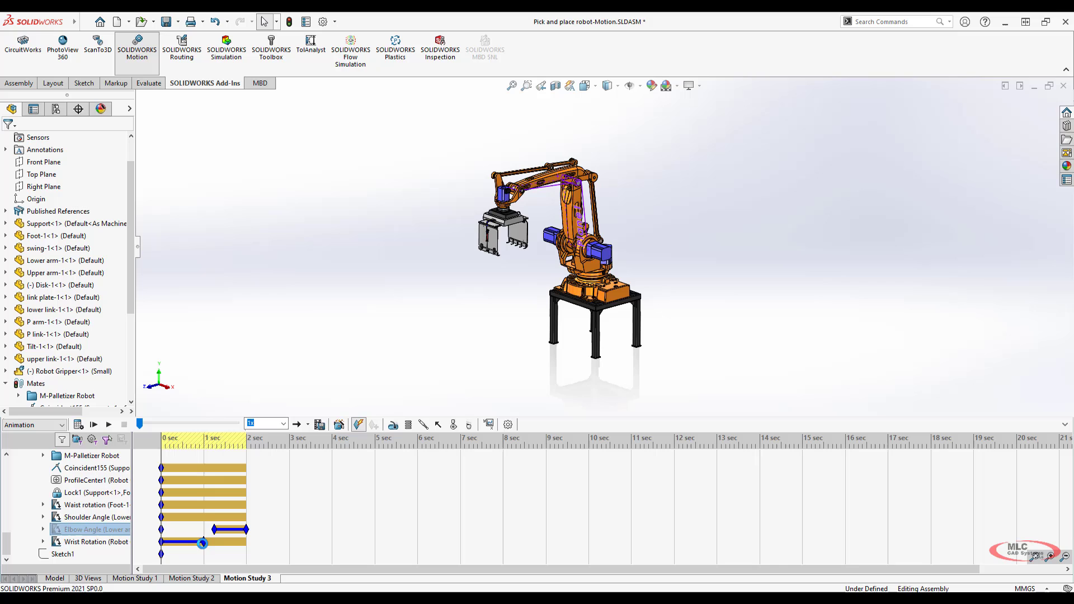
click(172, 535)
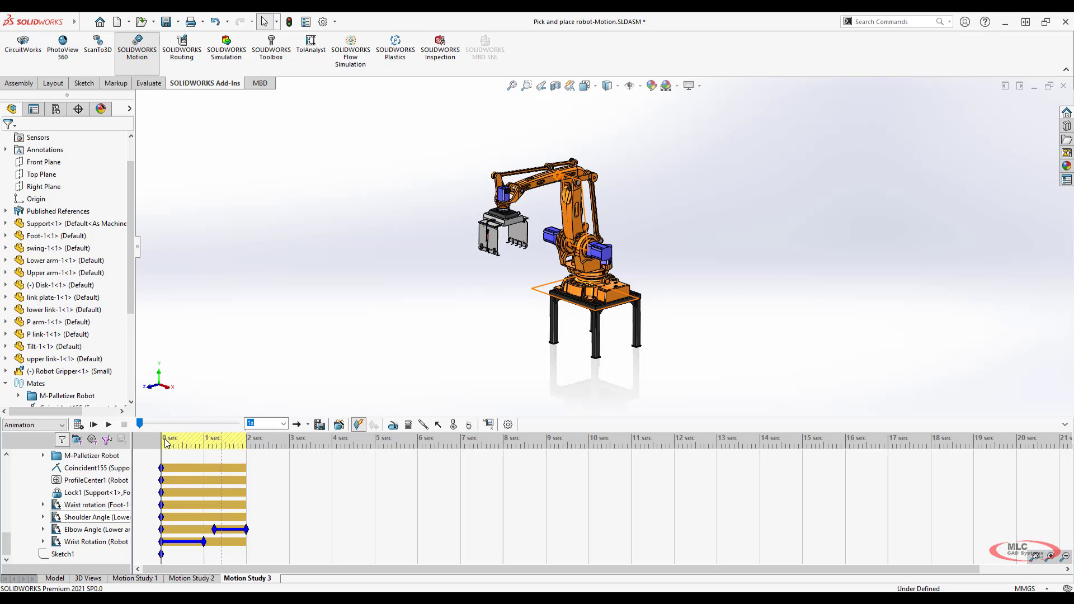
At 1 sec, suppress the Waist rotation mate, clear the selection, and rewind to 0 sec
click(203, 440)
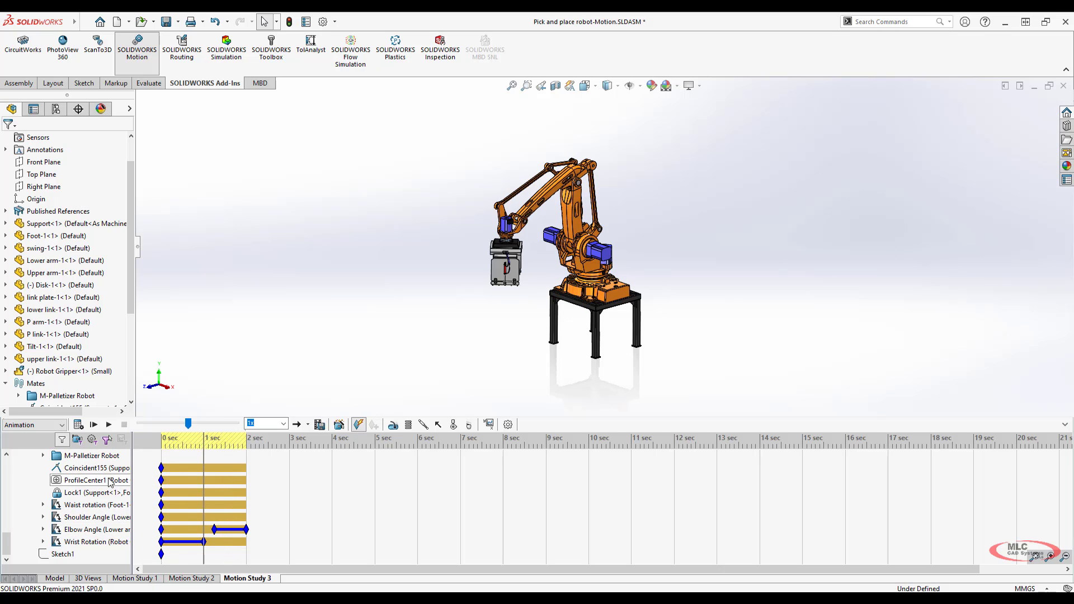
right_click(91, 503)
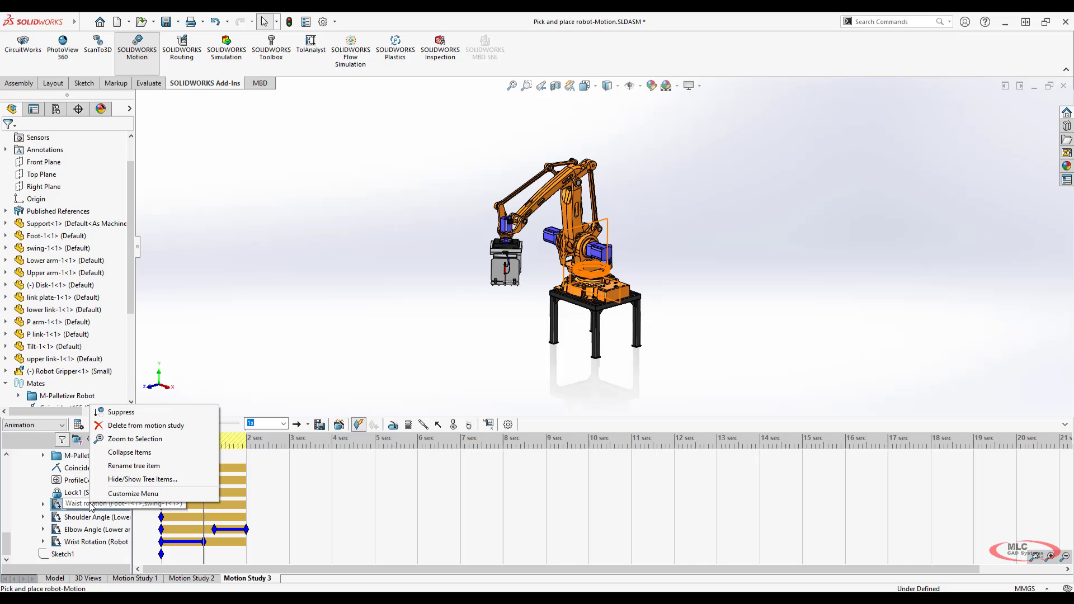
click(111, 412)
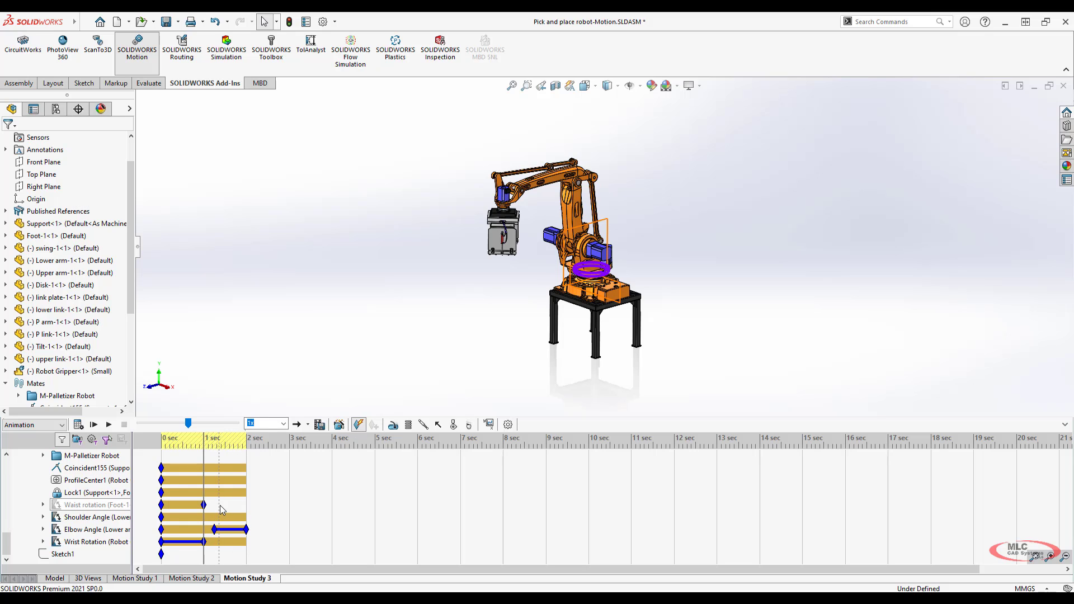
click(376, 345)
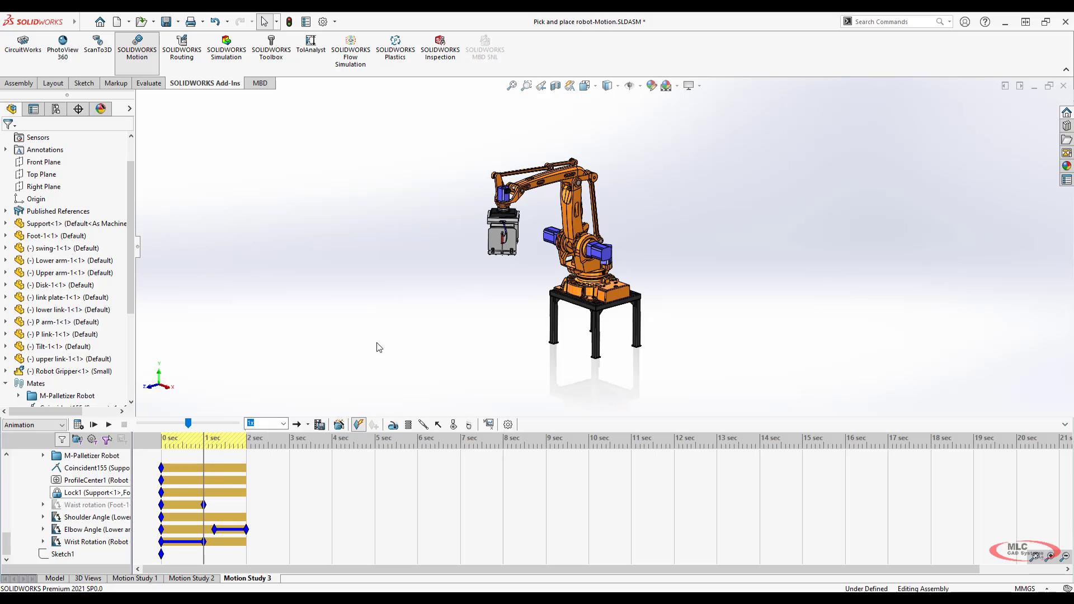
click(163, 441)
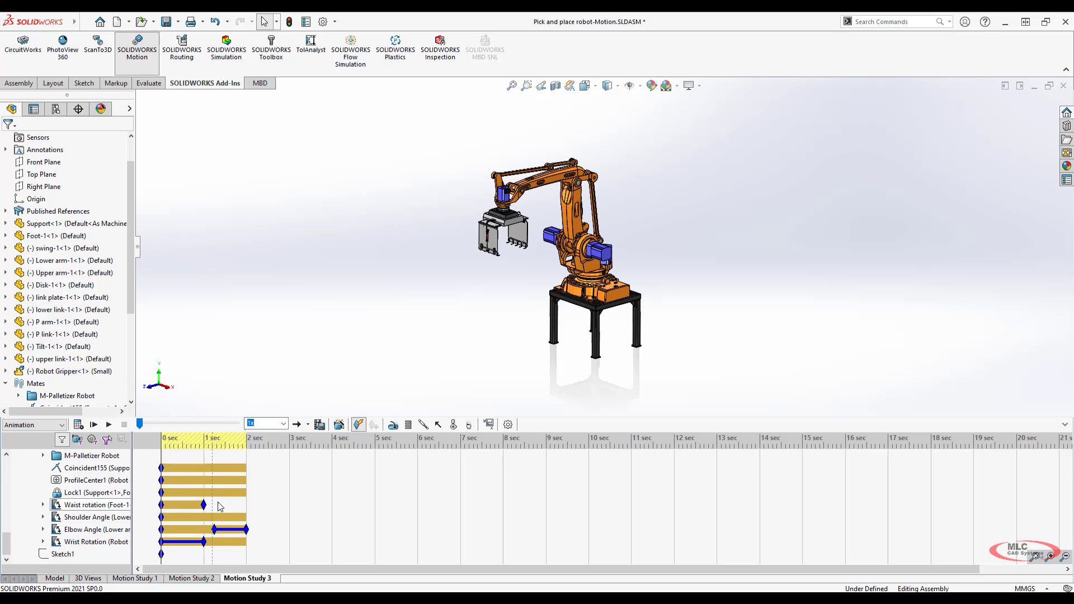
click(513, 232)
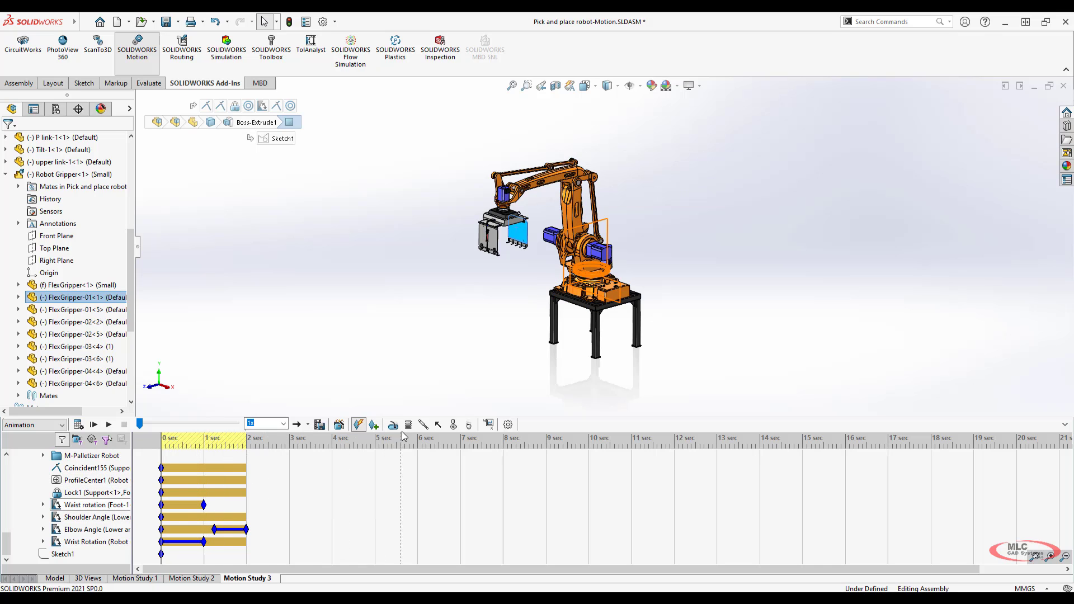
click(405, 368)
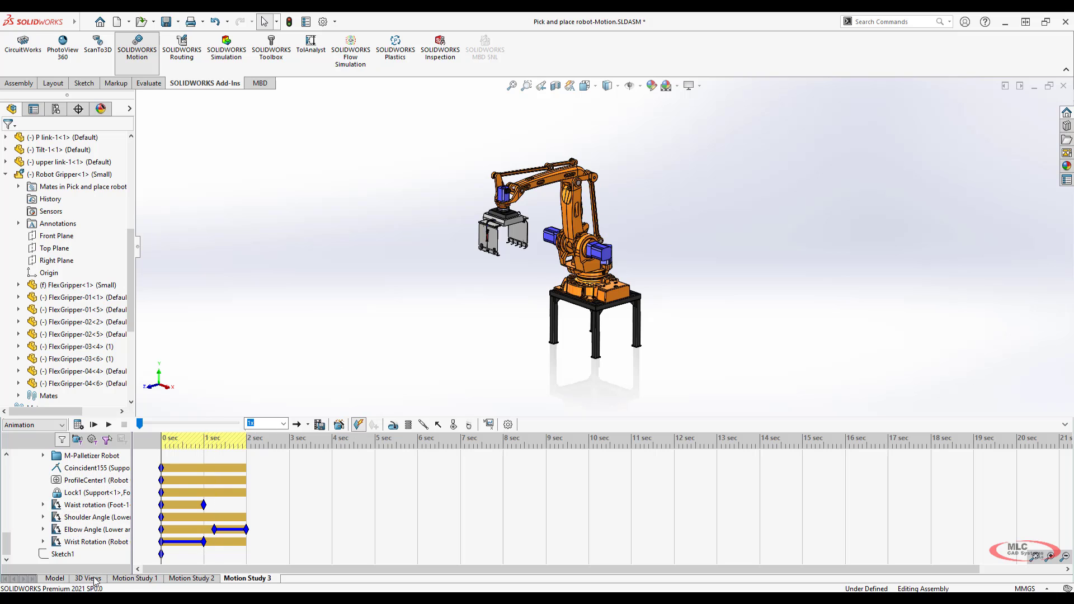
Return to the Model view and insert a new motion study, Motion Study 4
click(49, 579)
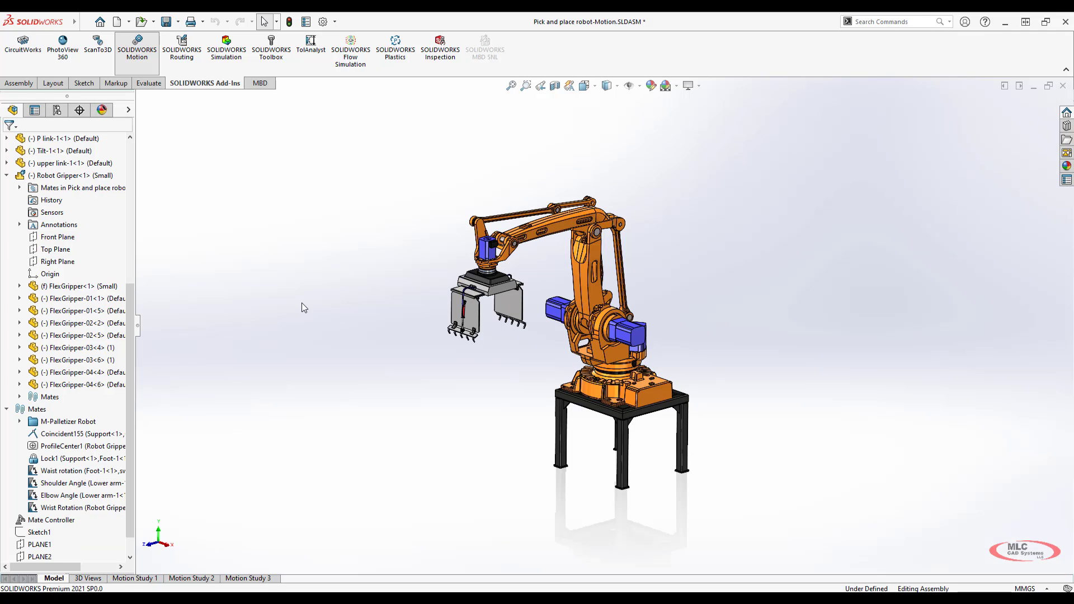
click(151, 22)
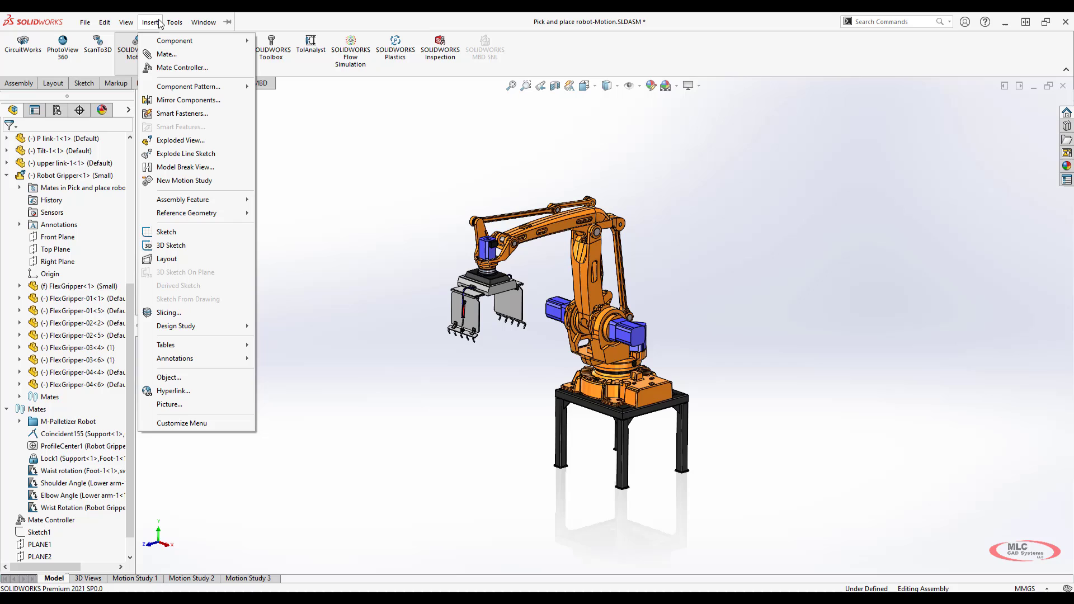
click(171, 180)
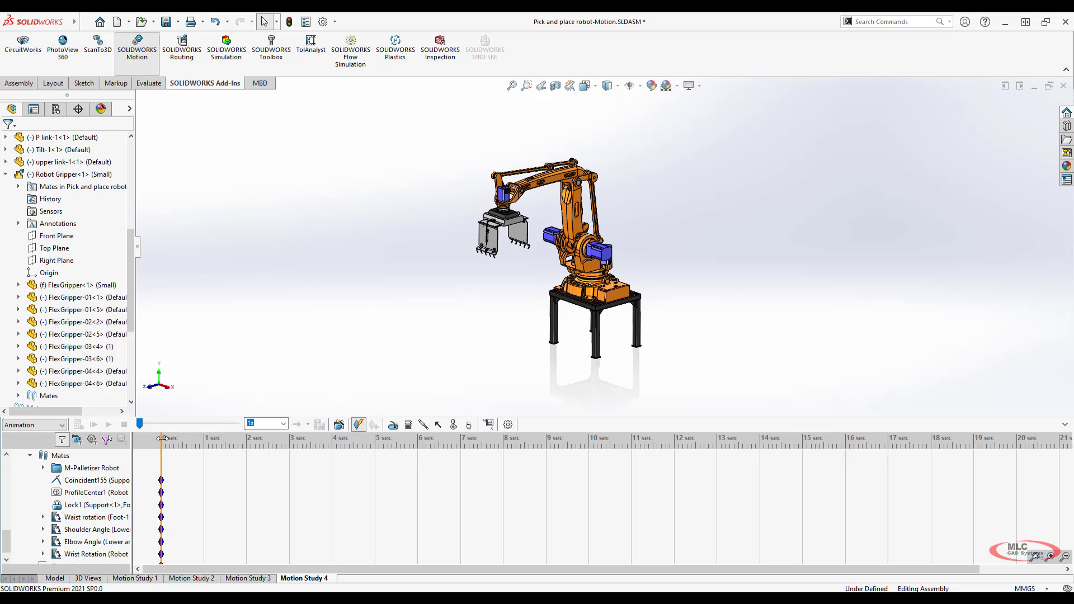
Move the time bar to 1 sec, try rotating the swing base, then undo the rotation
drag(162, 439, 203, 440)
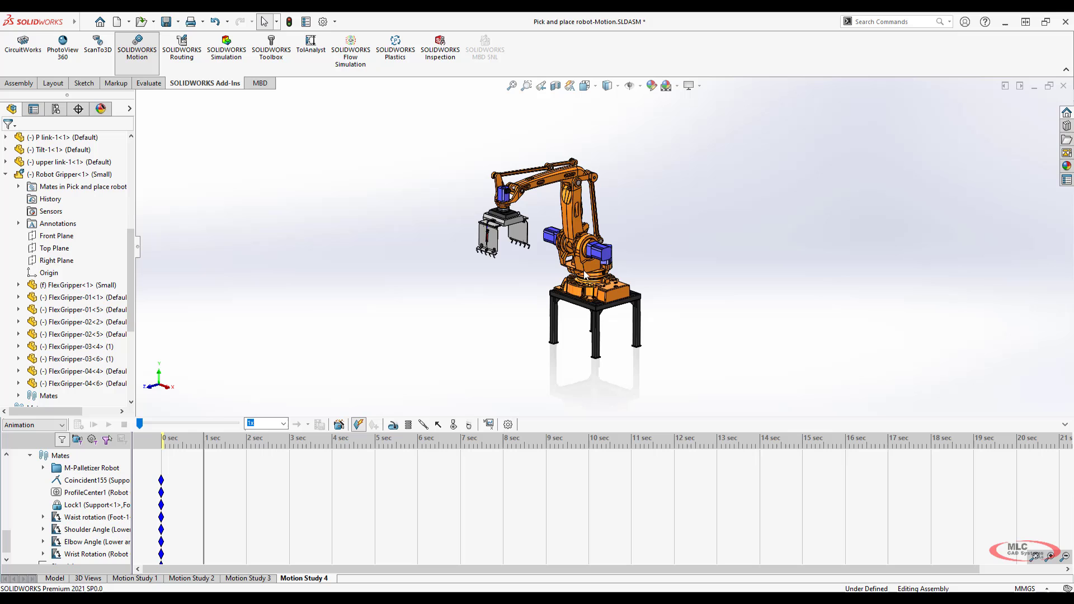
drag(585, 274, 670, 259)
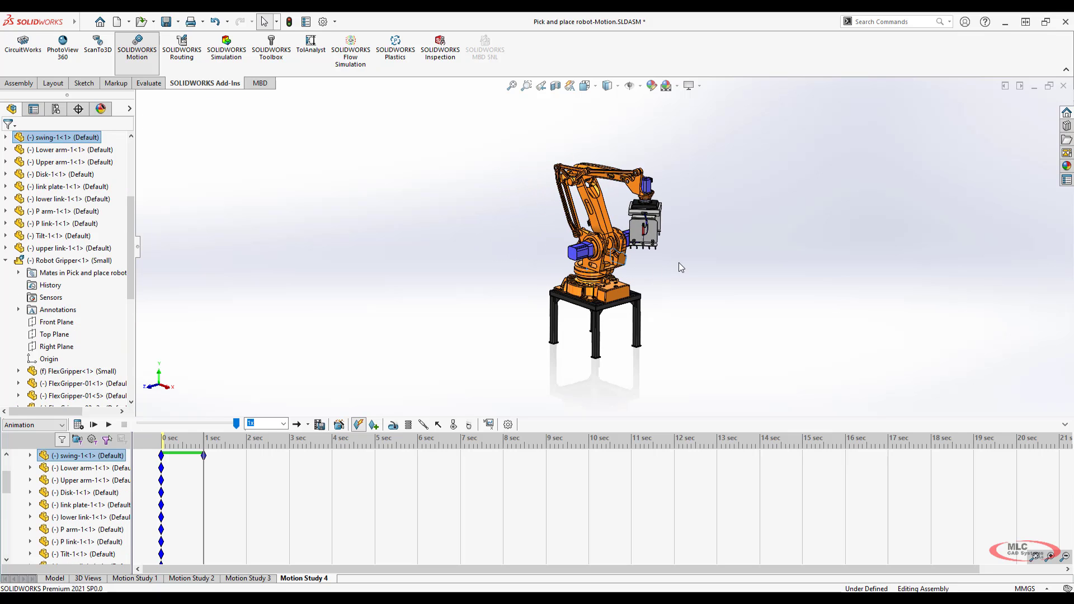
scroll(249, 476, up, 3)
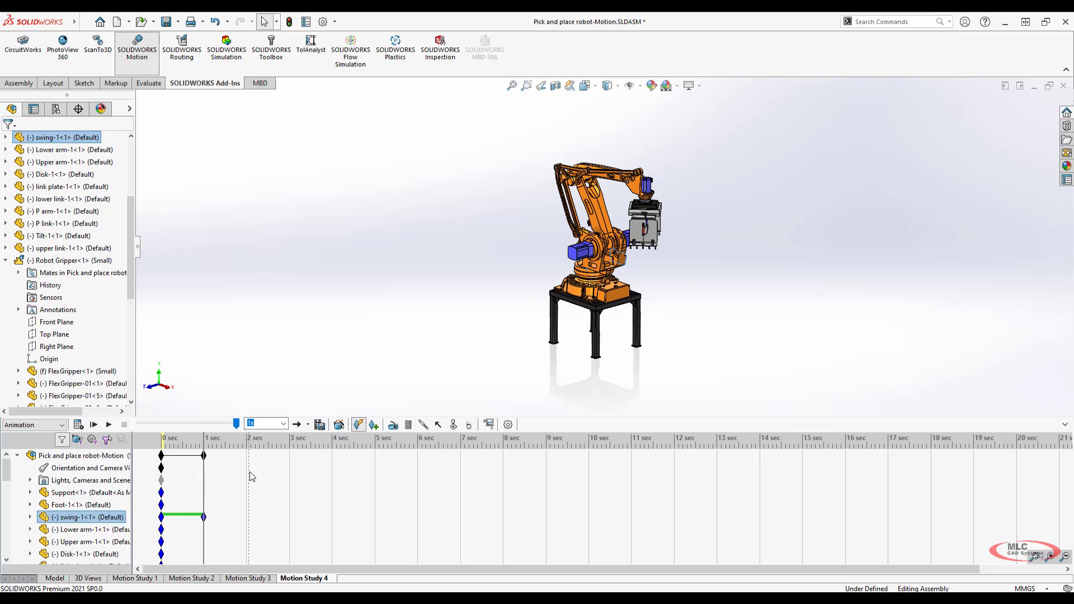
scroll(251, 478, down, 4)
scroll(255, 483, up, 4)
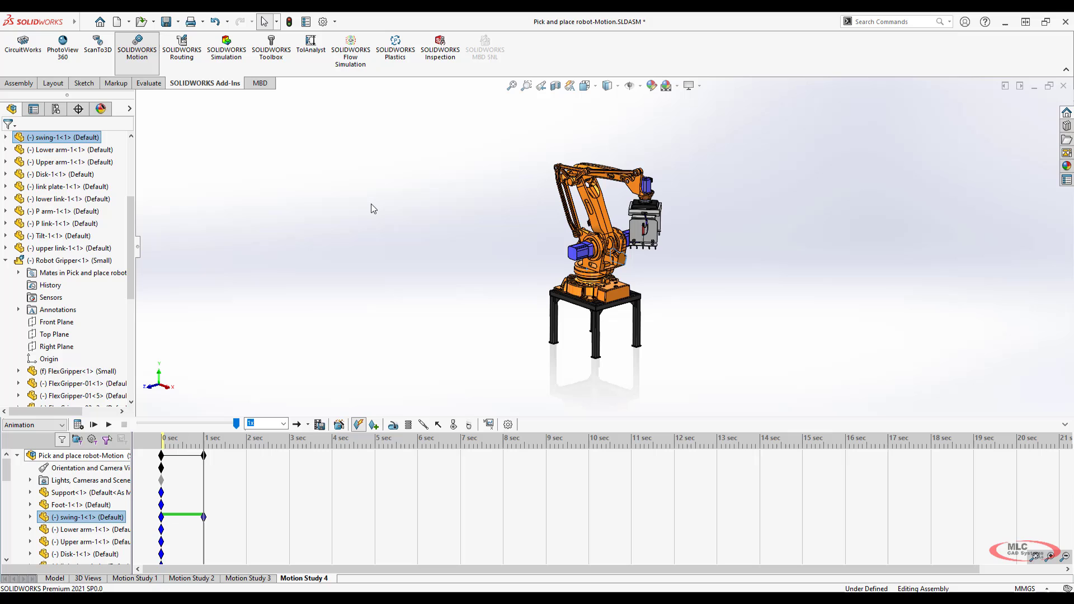
key(ctrl+z)
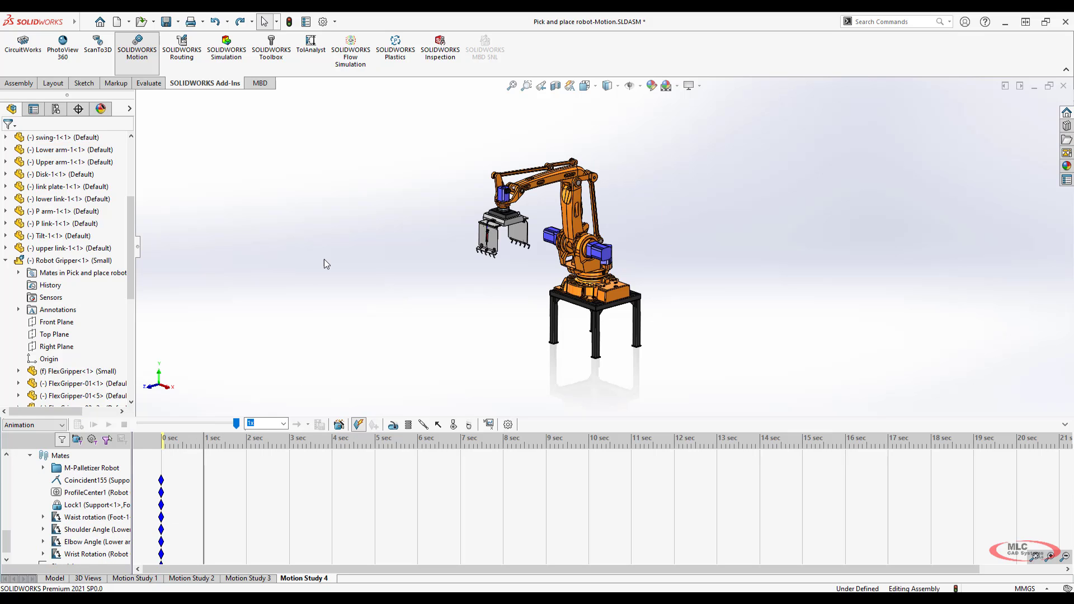
Using Move with Triad at 1 sec, rotate the lower arm around to the opposite side
right_click(577, 199)
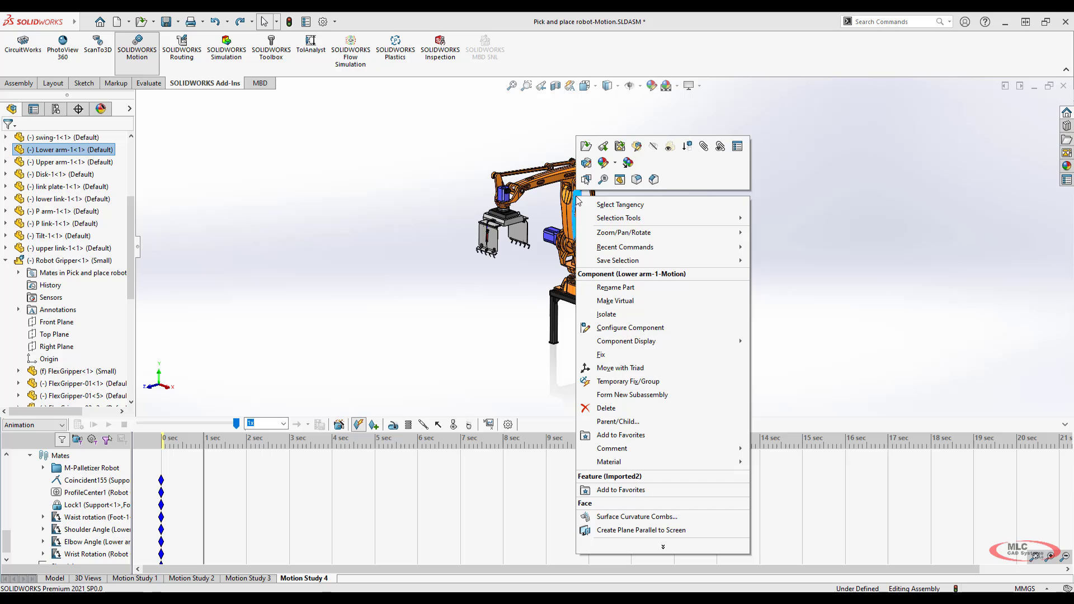
click(630, 376)
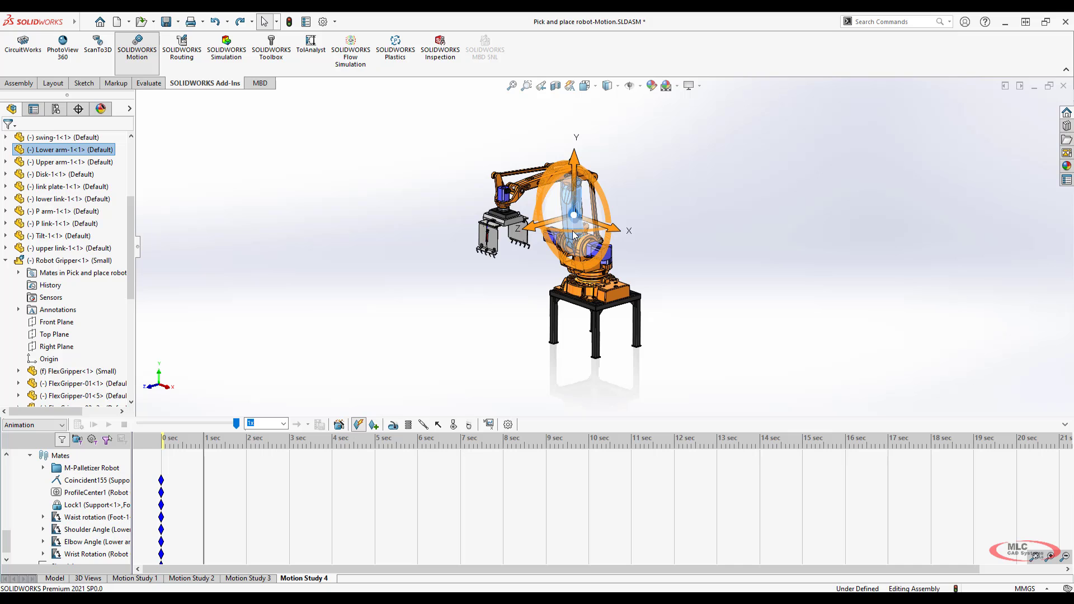
middle_drag(672, 269, 631, 291)
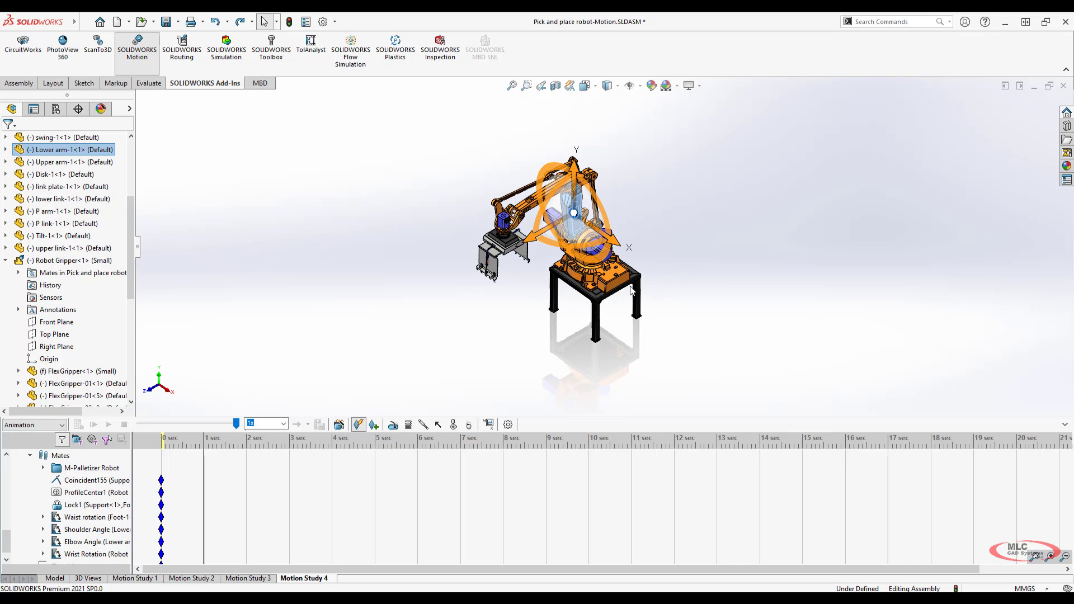
drag(568, 248, 661, 219)
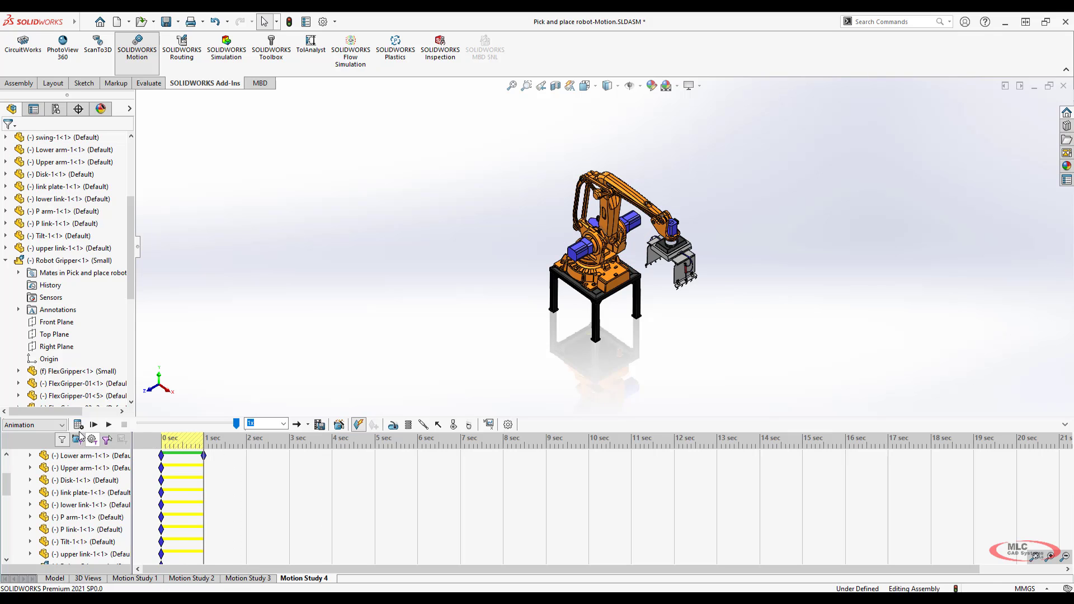
Calculate and replay Motion Study 4, then select the robot's Tilt part
click(77, 425)
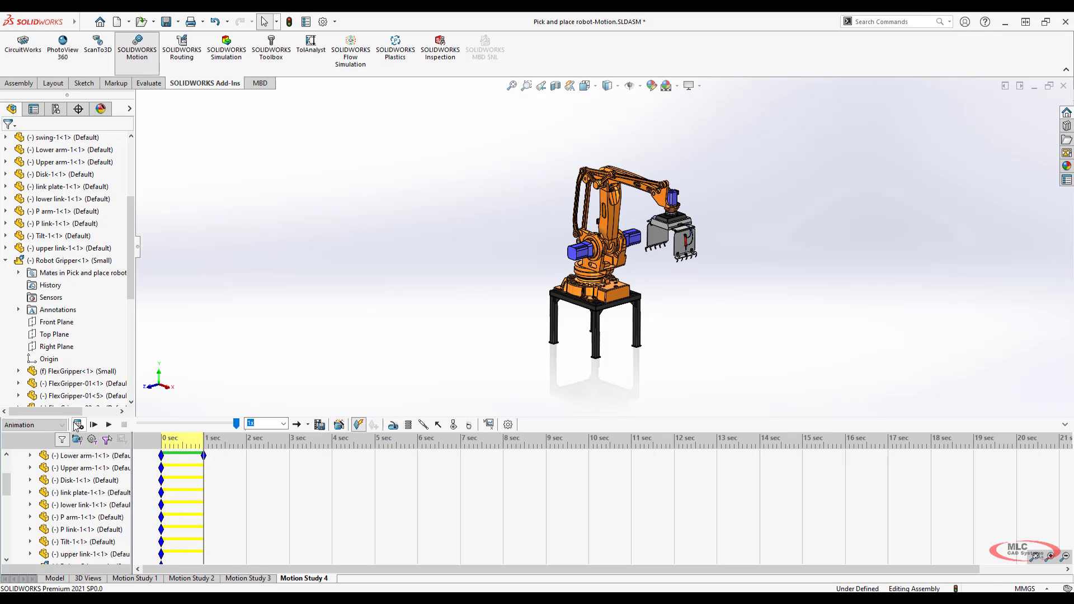
click(79, 425)
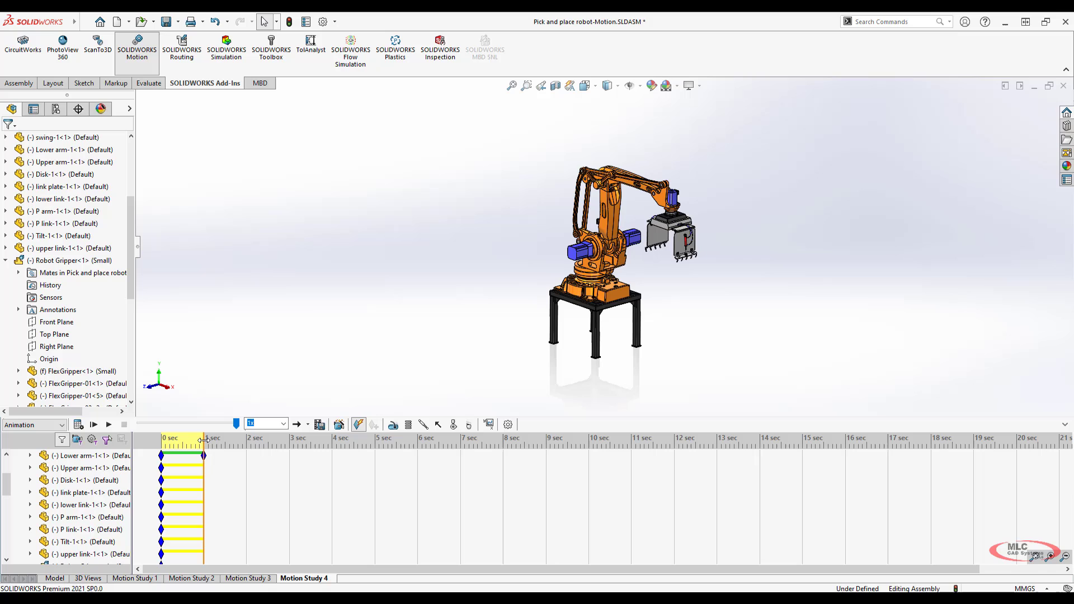
click(658, 200)
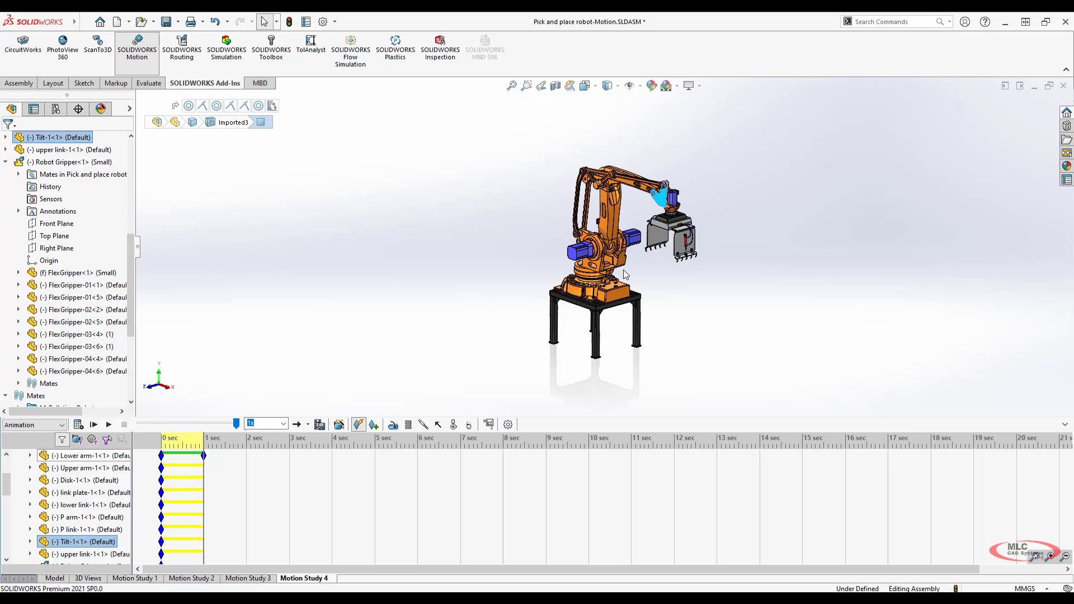
Add a Tilt key at 1 sec, then rotate the tilt head and lower the gripper with the triad
right_click(203, 539)
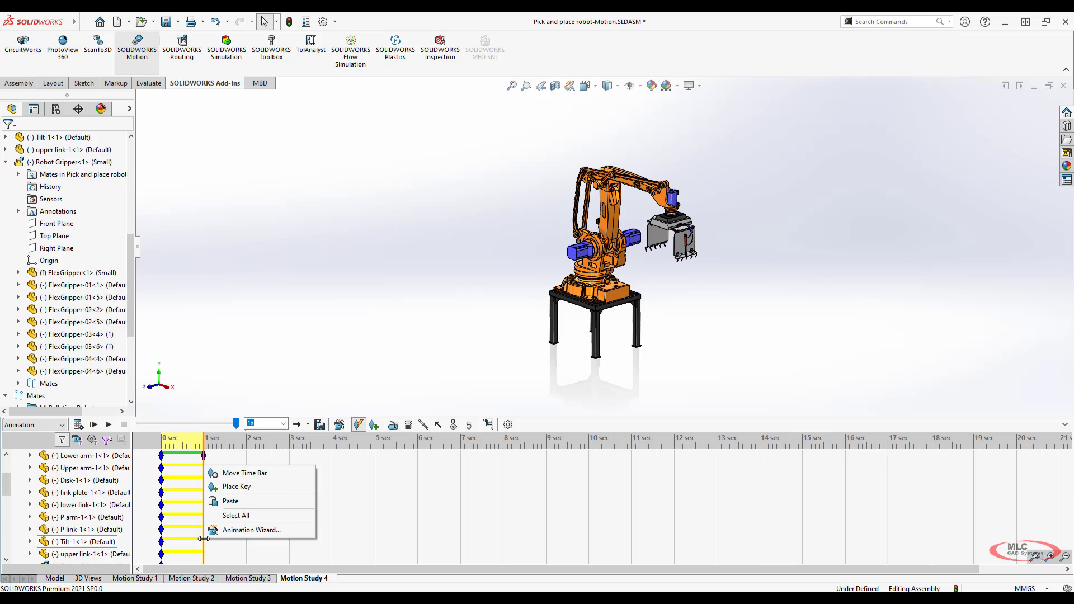
click(238, 487)
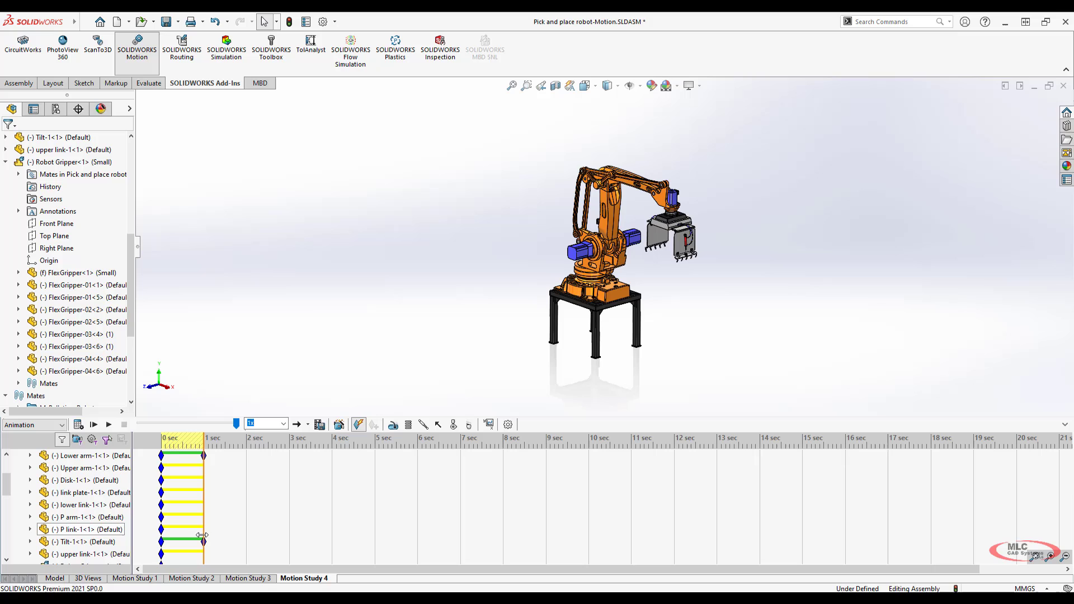
mouse_move(204, 547)
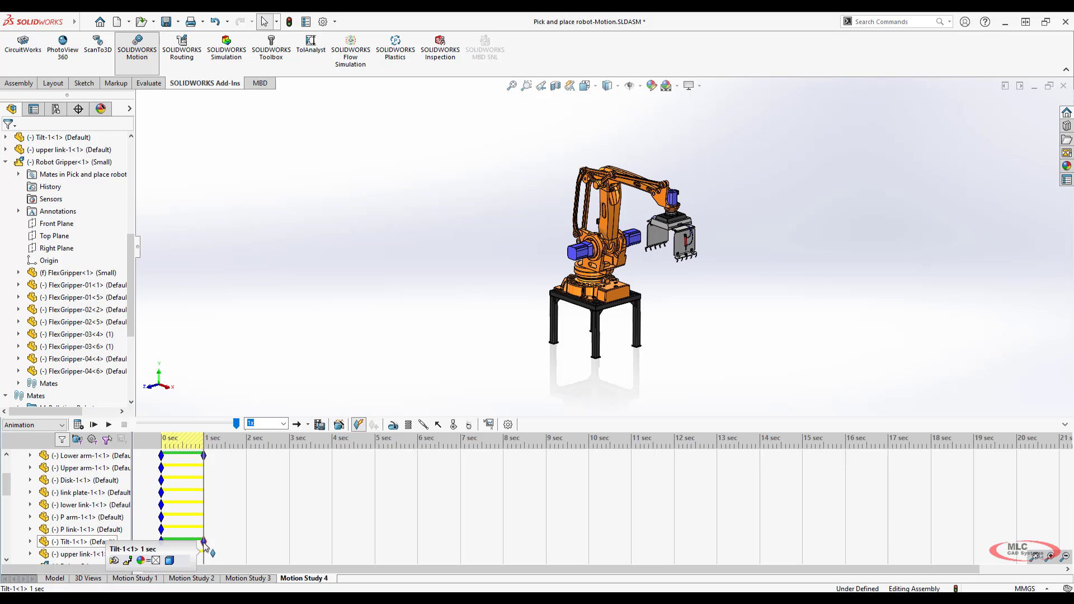
right_click(661, 201)
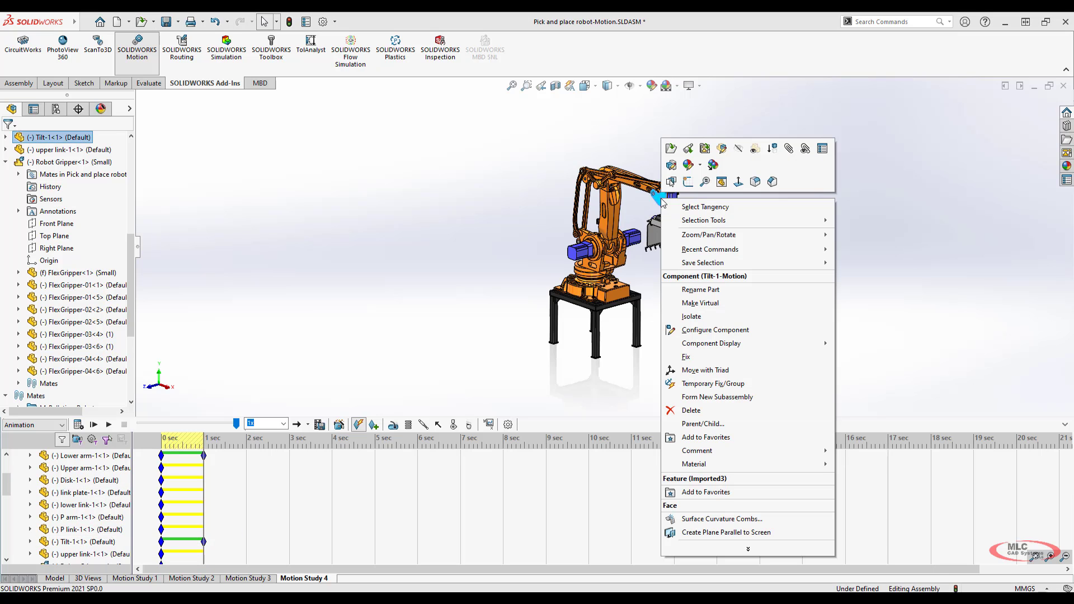
click(706, 371)
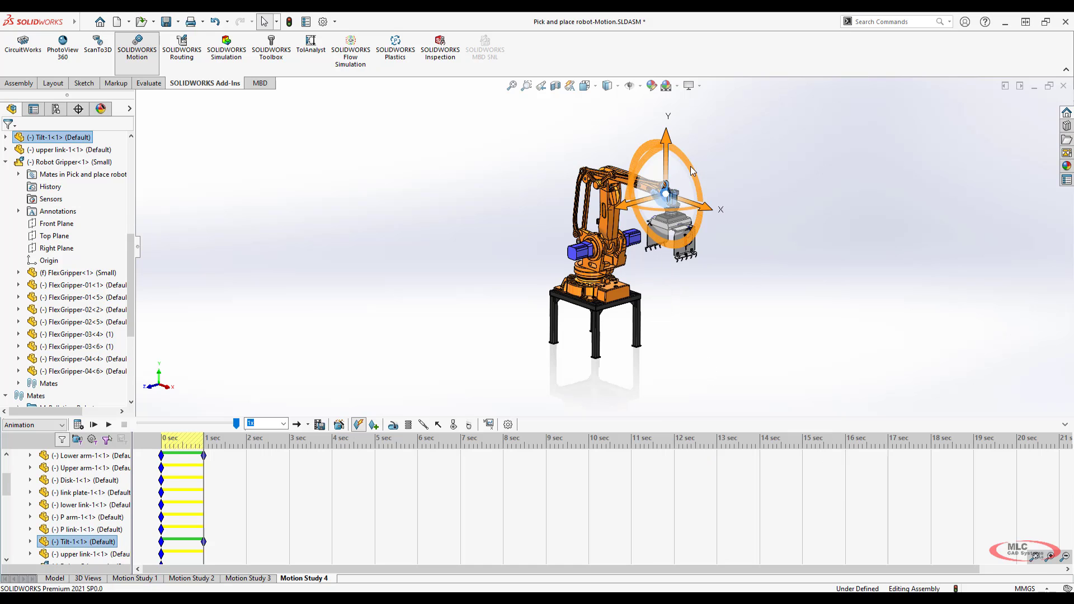
drag(689, 169, 693, 196)
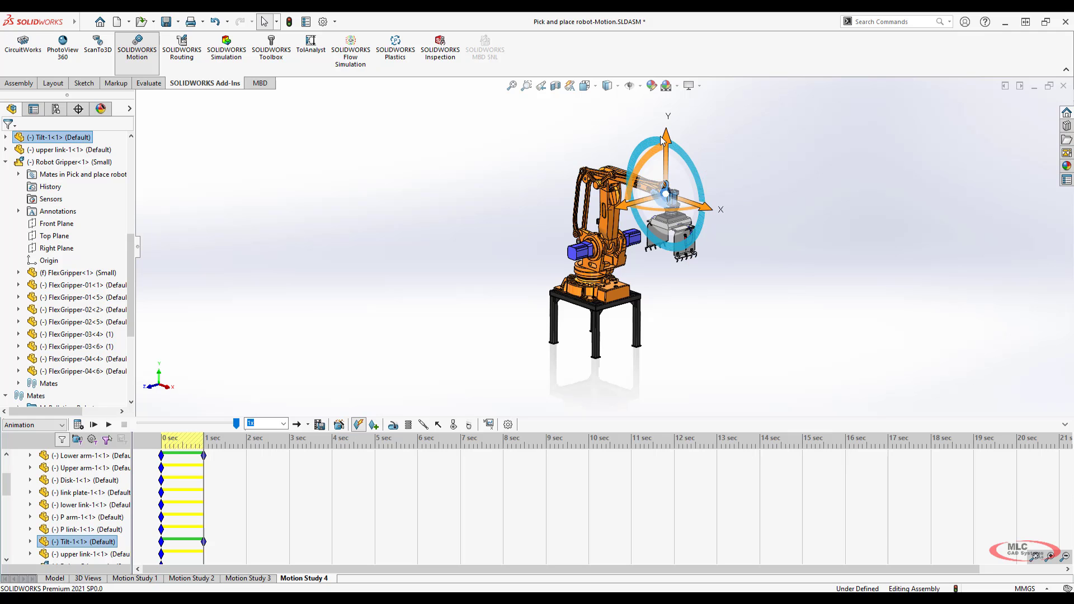
drag(662, 140, 676, 202)
click(770, 178)
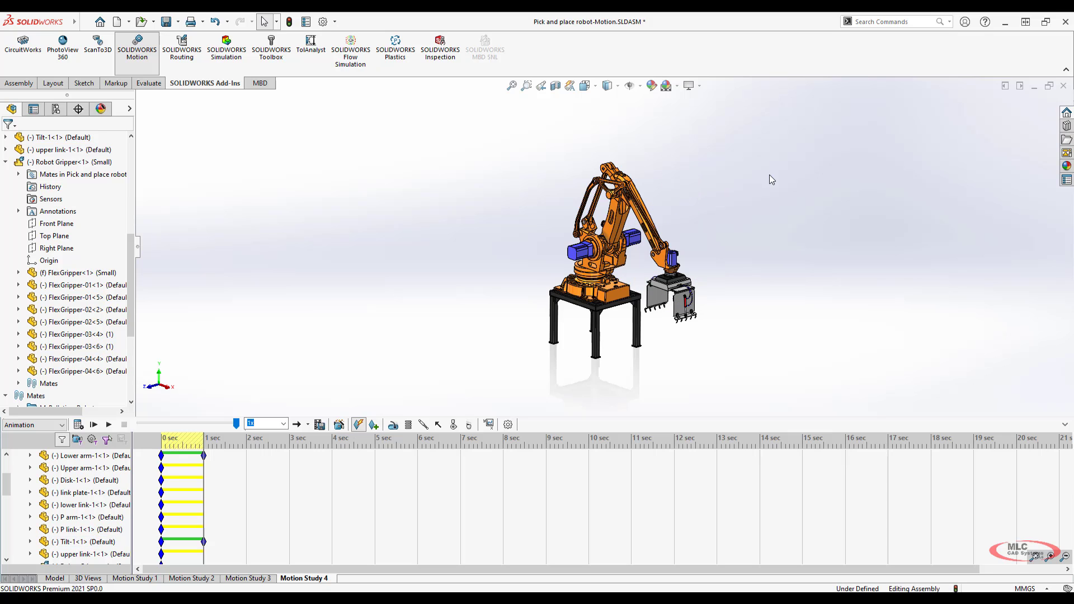
At 2 sec, use the triad on the Tilt part to lower the gripper and arm further
click(264, 432)
scroll(231, 458, up, 10)
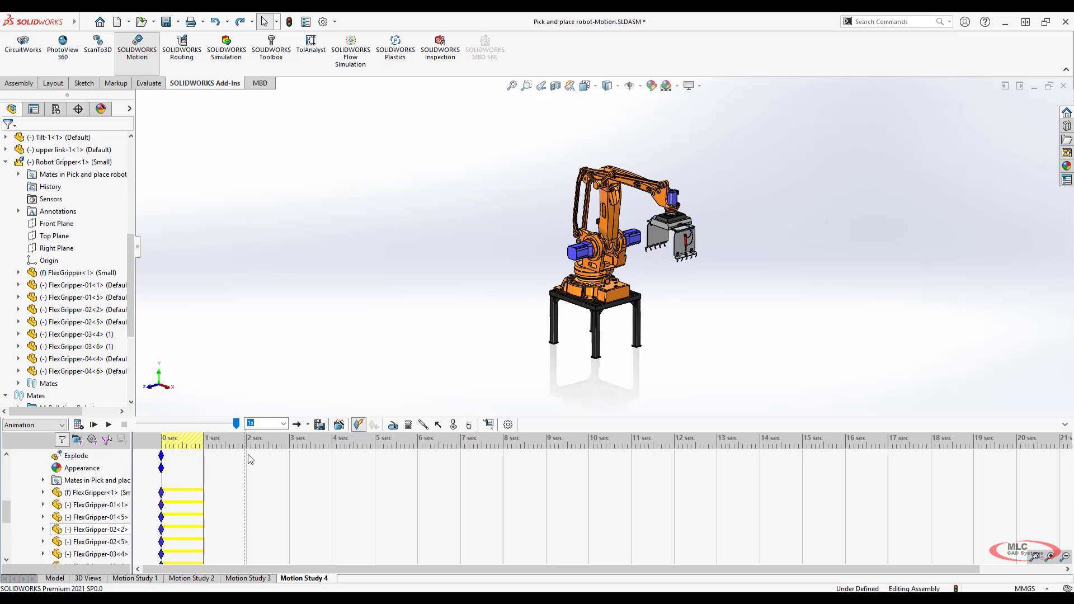
scroll(252, 457, up, 3)
mouse_move(252, 458)
mouse_down()
mouse_move(198, 450)
mouse_move(246, 441)
mouse_up()
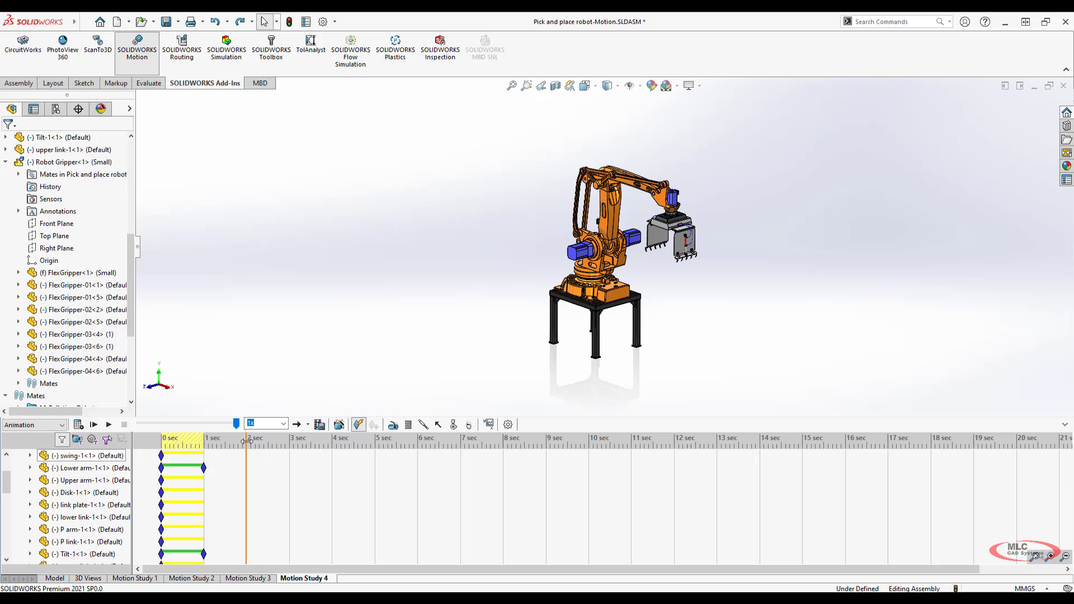
right_click(663, 198)
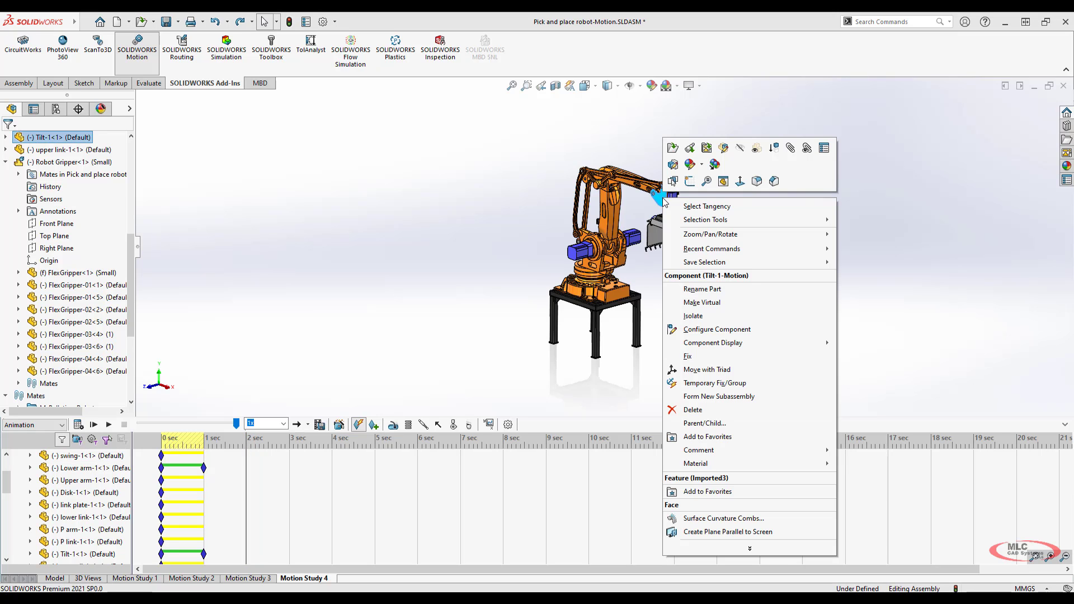
click(702, 369)
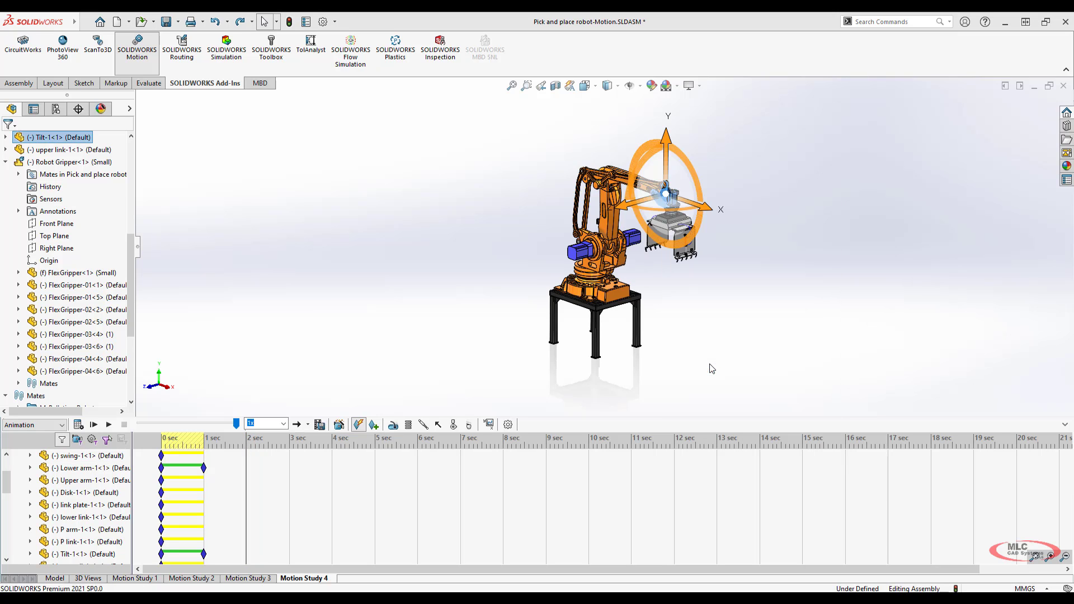
drag(667, 138, 680, 195)
click(866, 260)
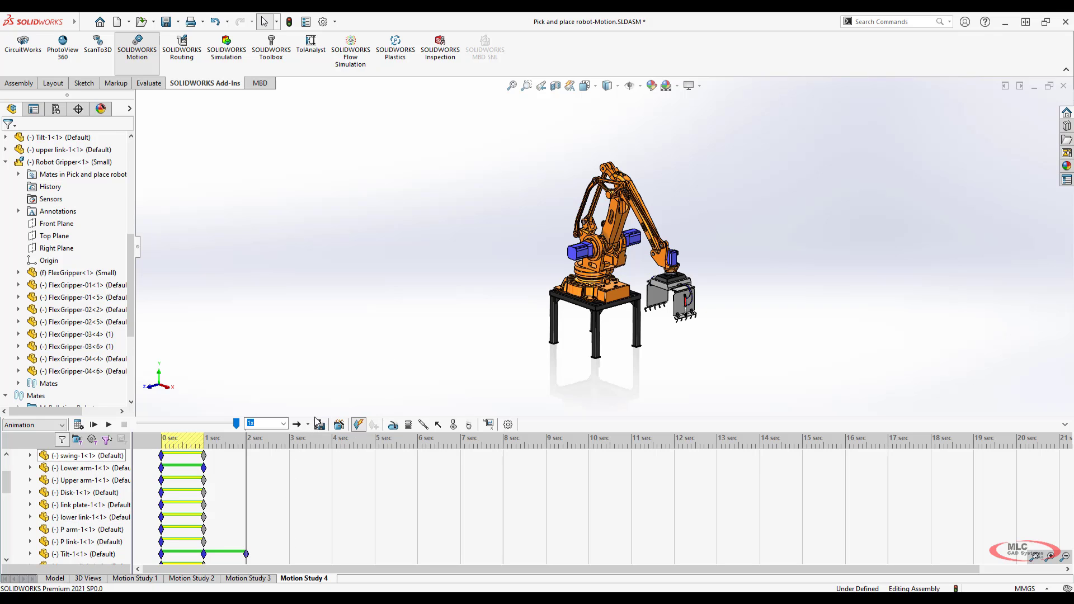
Enlarge the MotionManager timeline panel, then calculate and play the animation from the start
drag(316, 417, 319, 322)
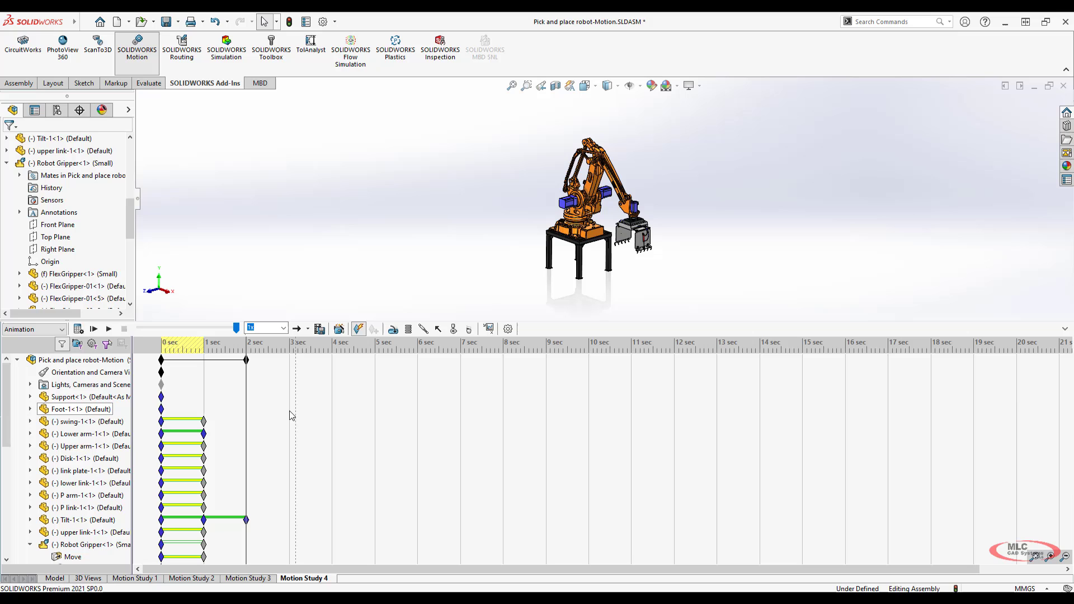
click(78, 329)
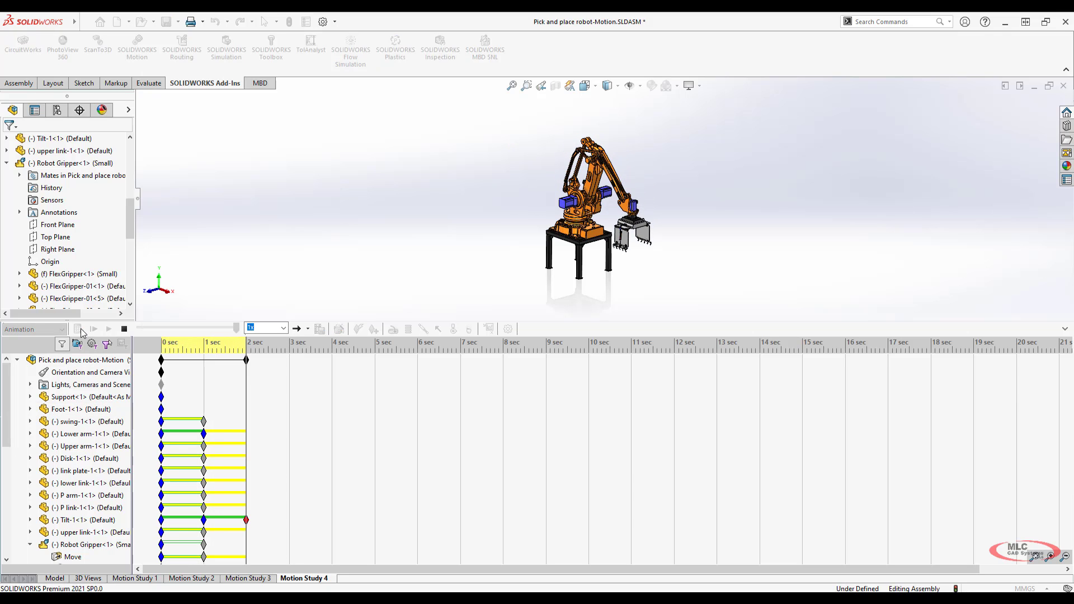
click(81, 331)
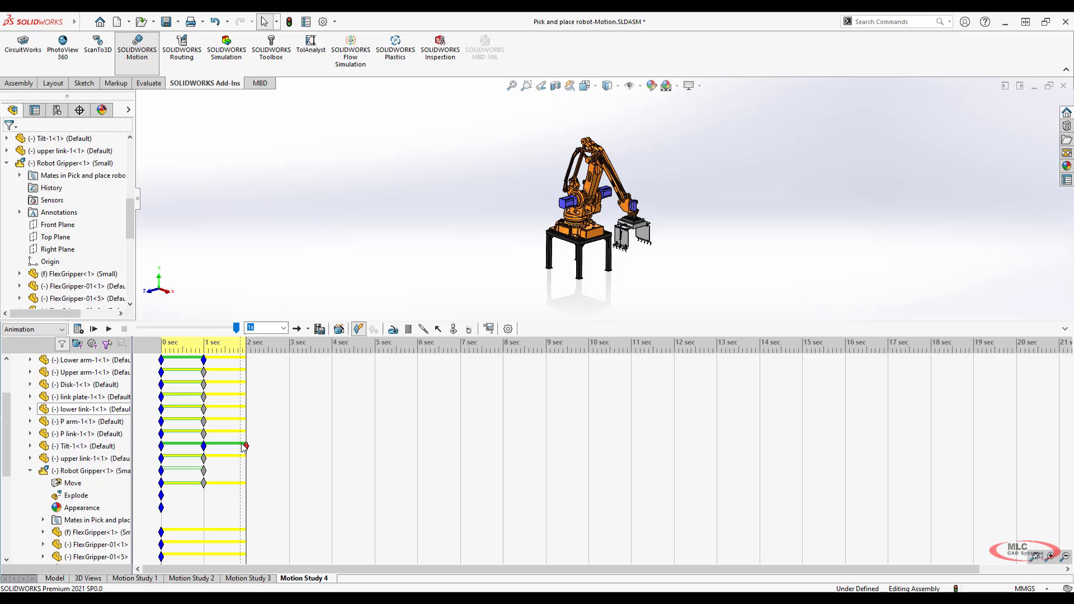
Inspect the swing-1 key, collapse the Robot Gripper row, and expand then collapse the Mates folder
scroll(293, 452, up, 1)
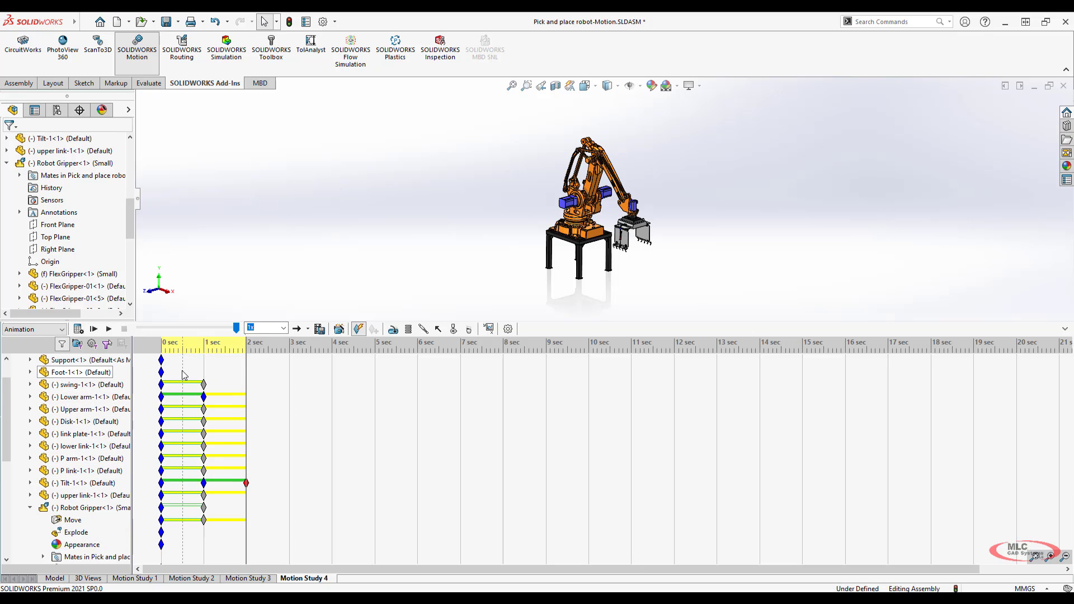
click(161, 385)
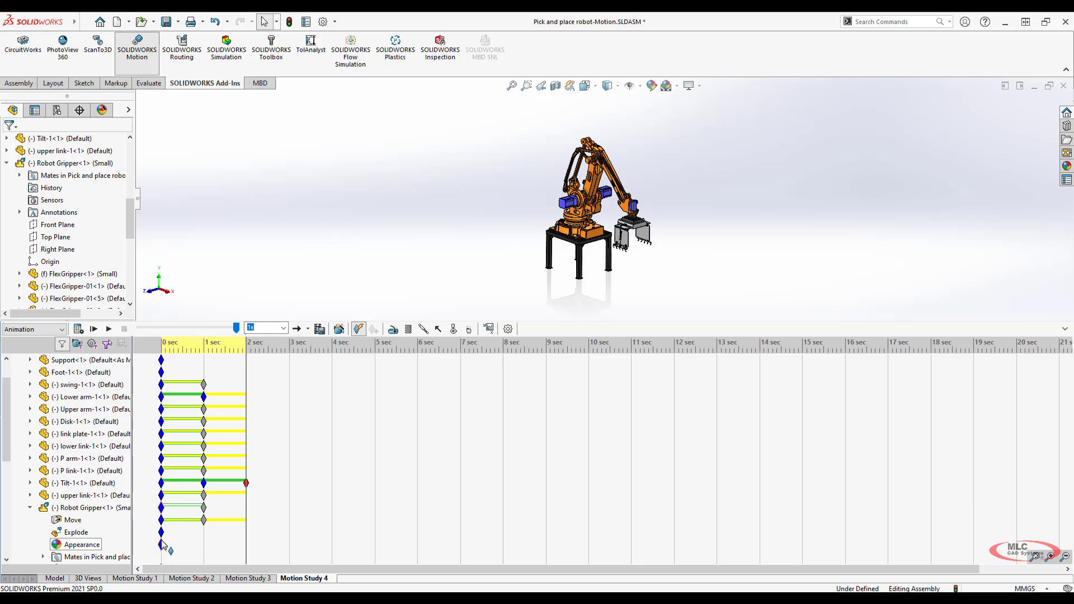
click(54, 508)
click(30, 507)
click(30, 520)
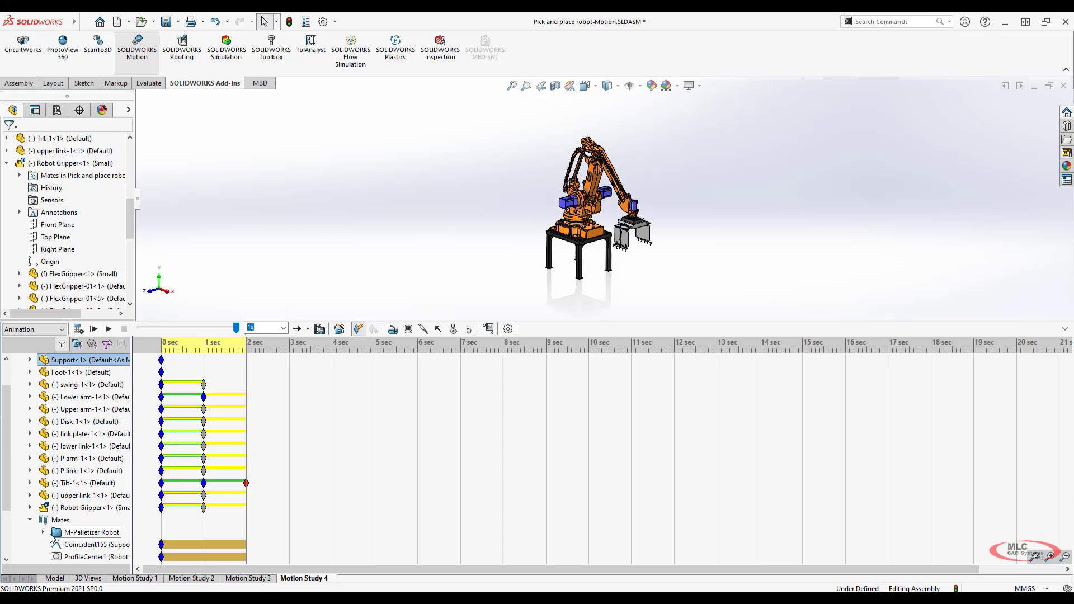
click(32, 520)
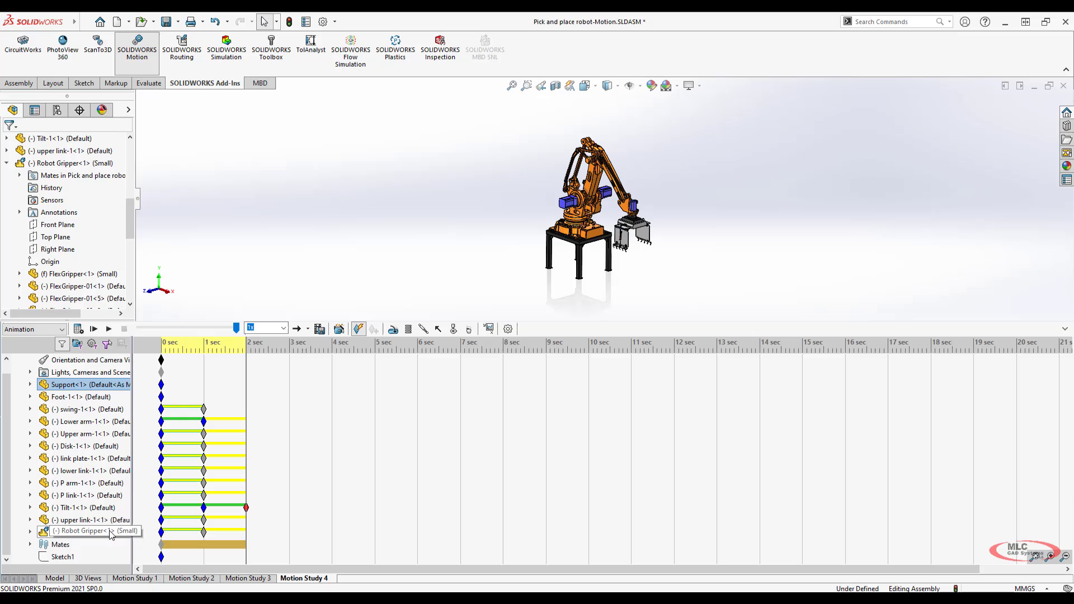
Select and drag the swing-1 key at 0 sec, then expand the P link-1 component rows
click(160, 412)
drag(160, 416, 176, 413)
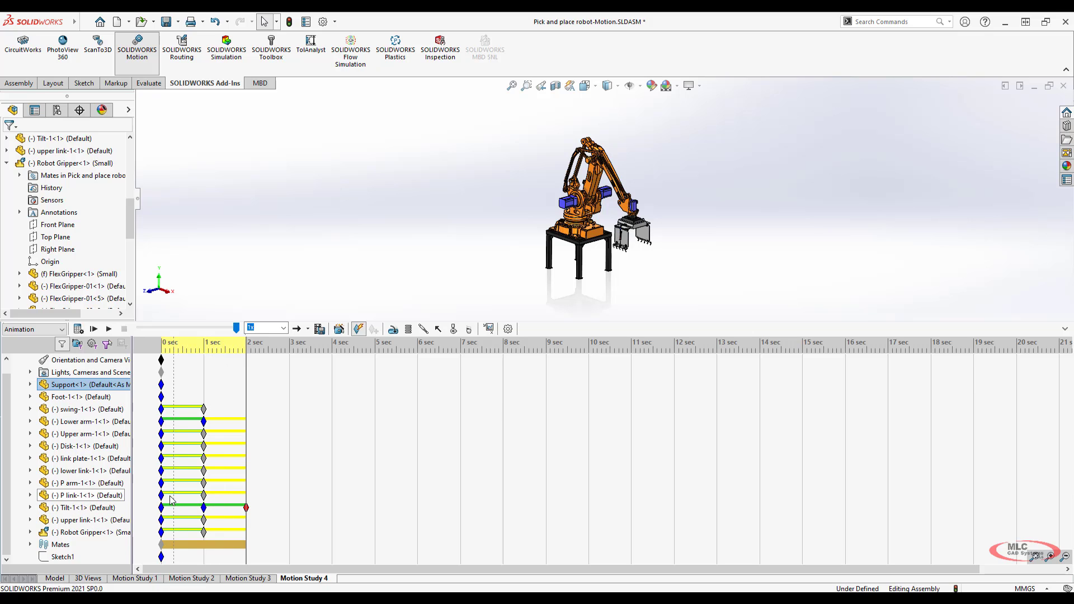
click(31, 496)
scroll(34, 493, down, 1)
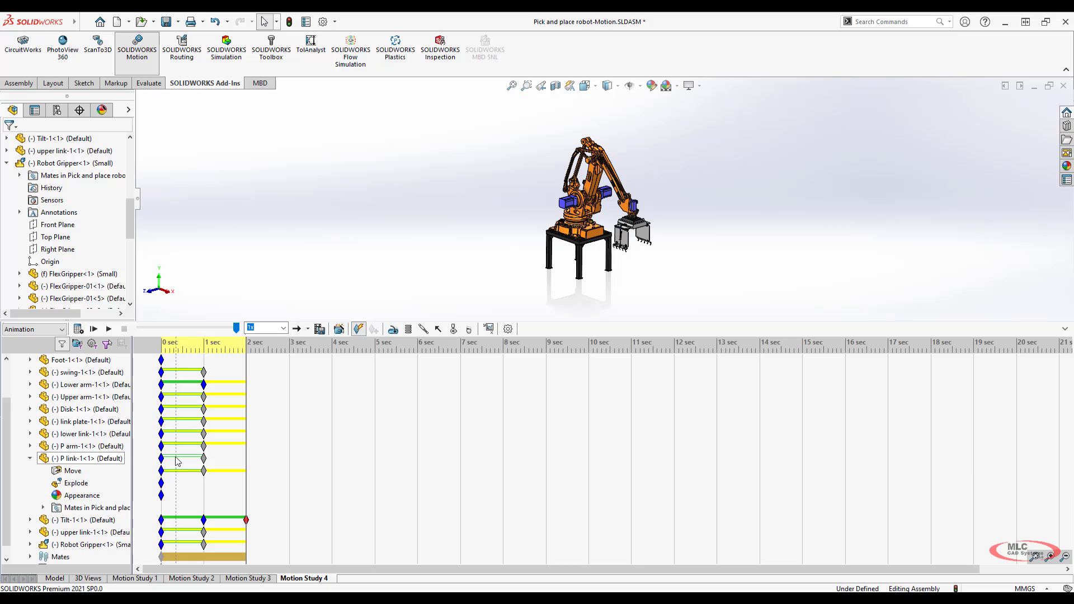
scroll(179, 476, down, 1)
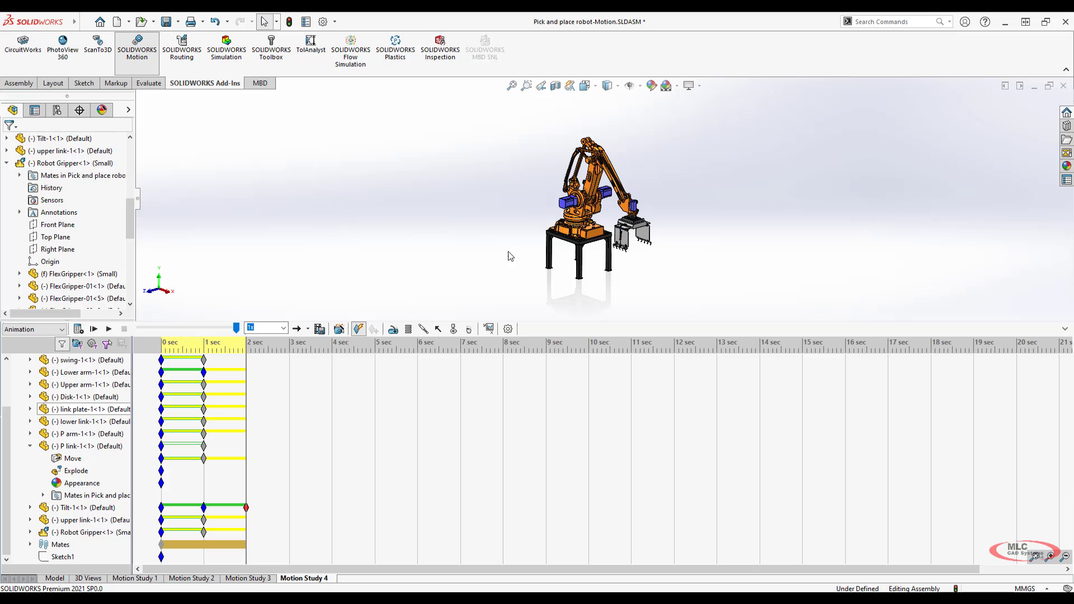
Play the robot animation and set the time position to 3 sec
click(93, 329)
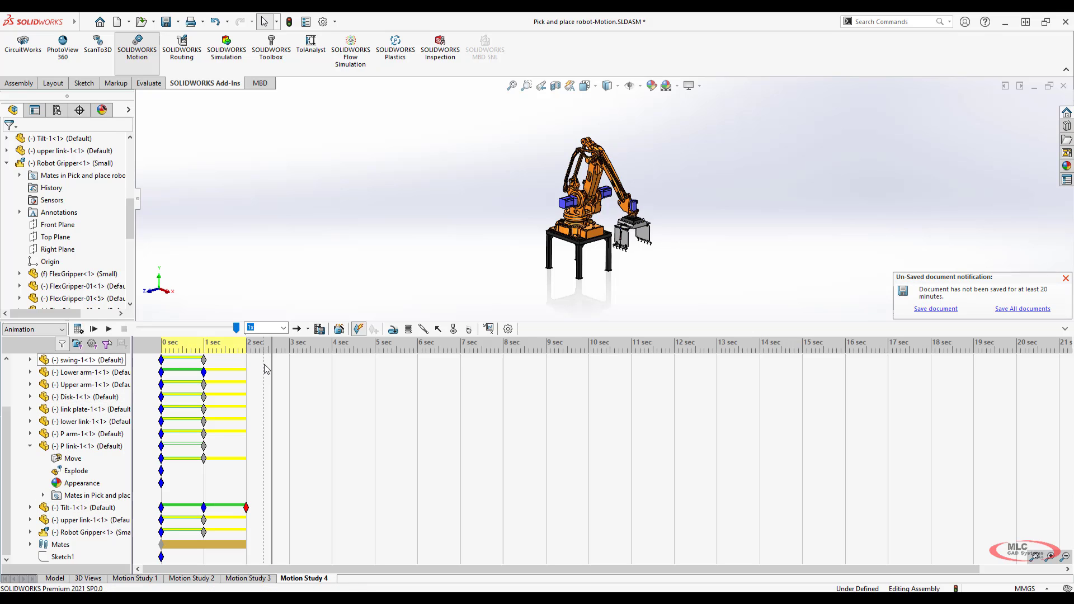
click(289, 348)
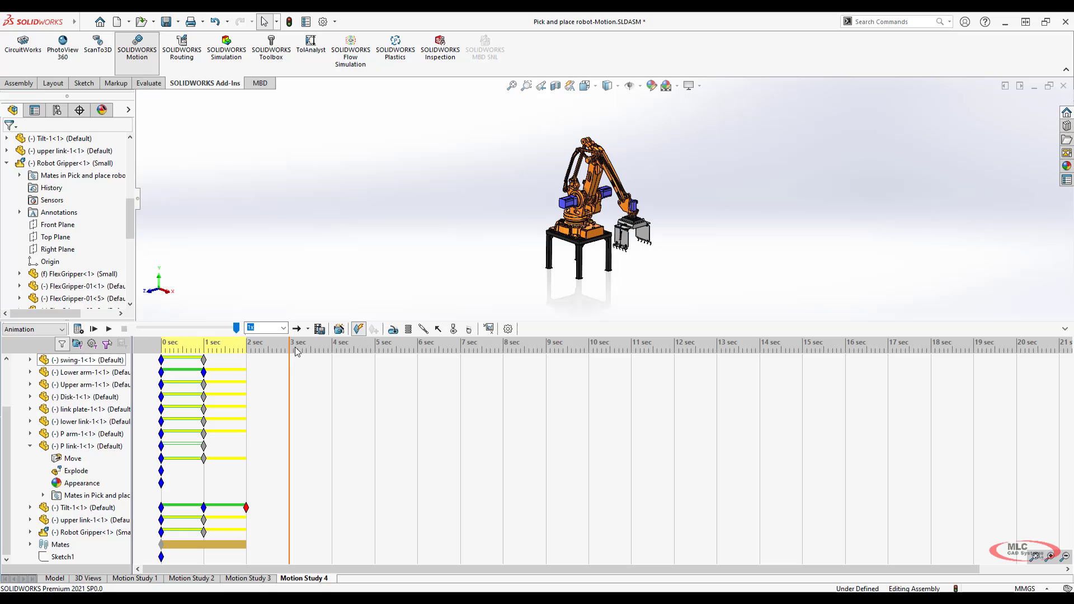
scroll(328, 515, up, 5)
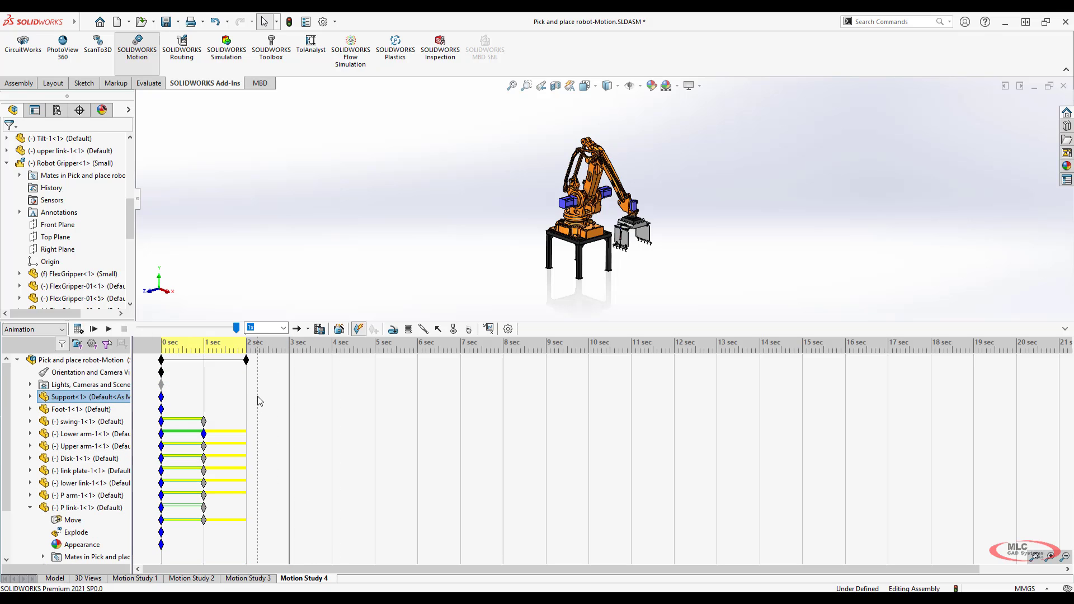
Move the Motion Study 4 time position from 2 sec to 3 sec
scroll(258, 398, down, 1)
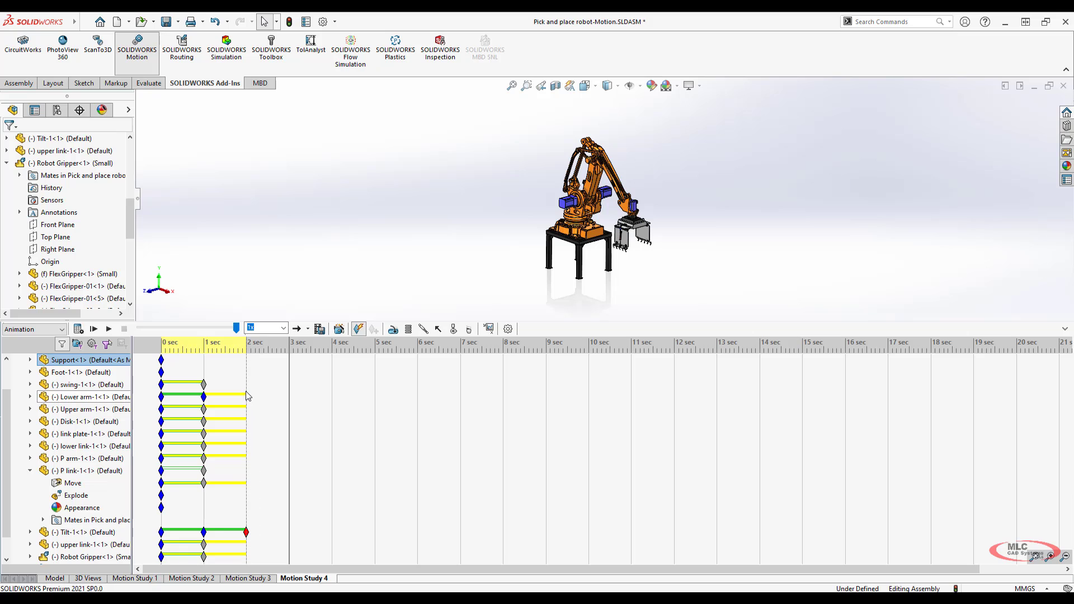
click(247, 394)
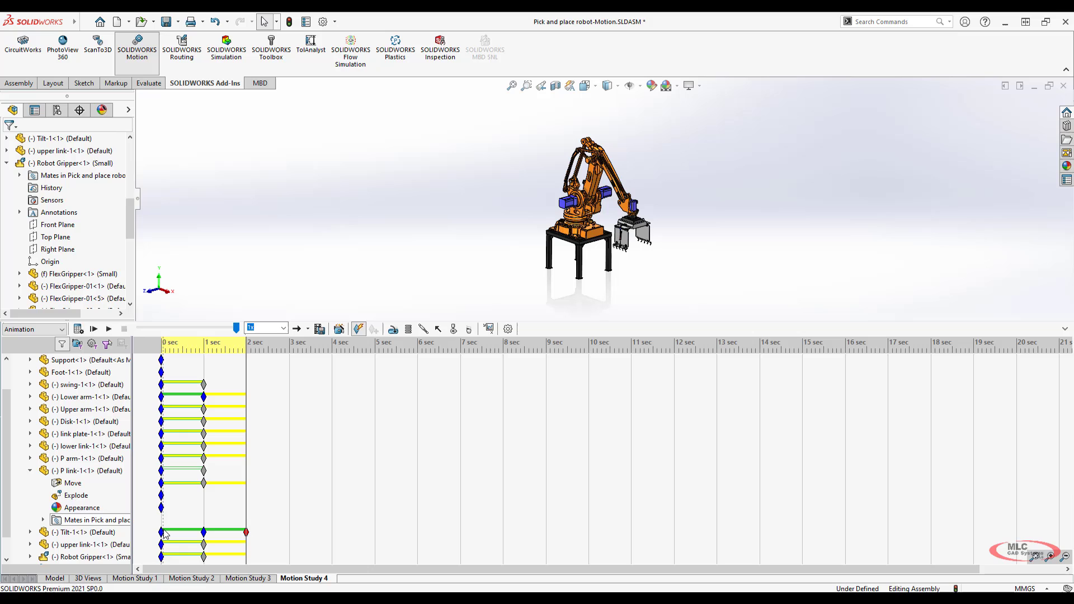
mouse_move(163, 536)
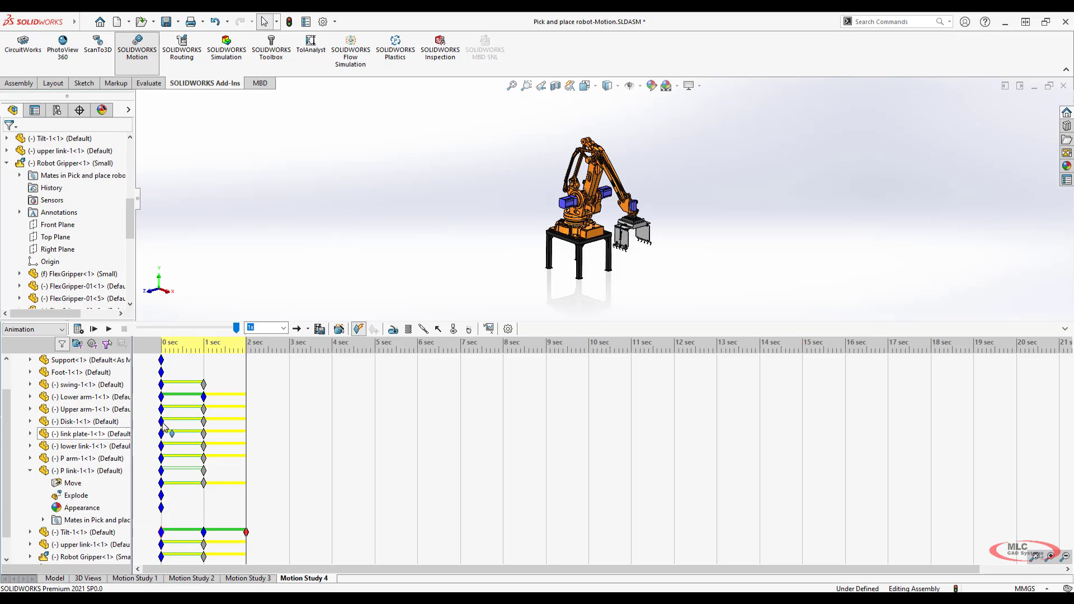
mouse_move(162, 398)
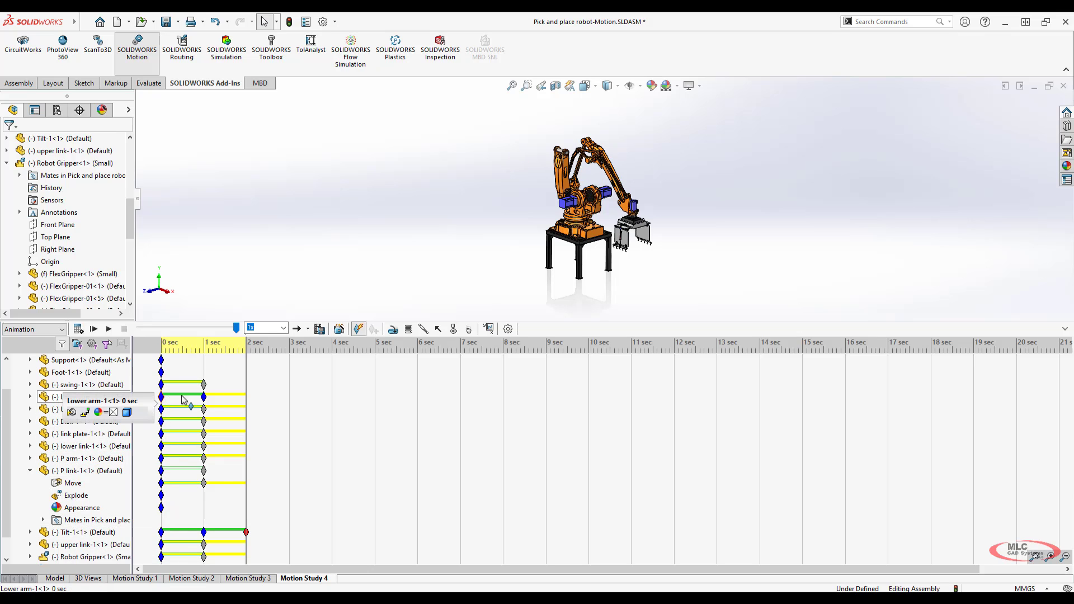
right_click(245, 395)
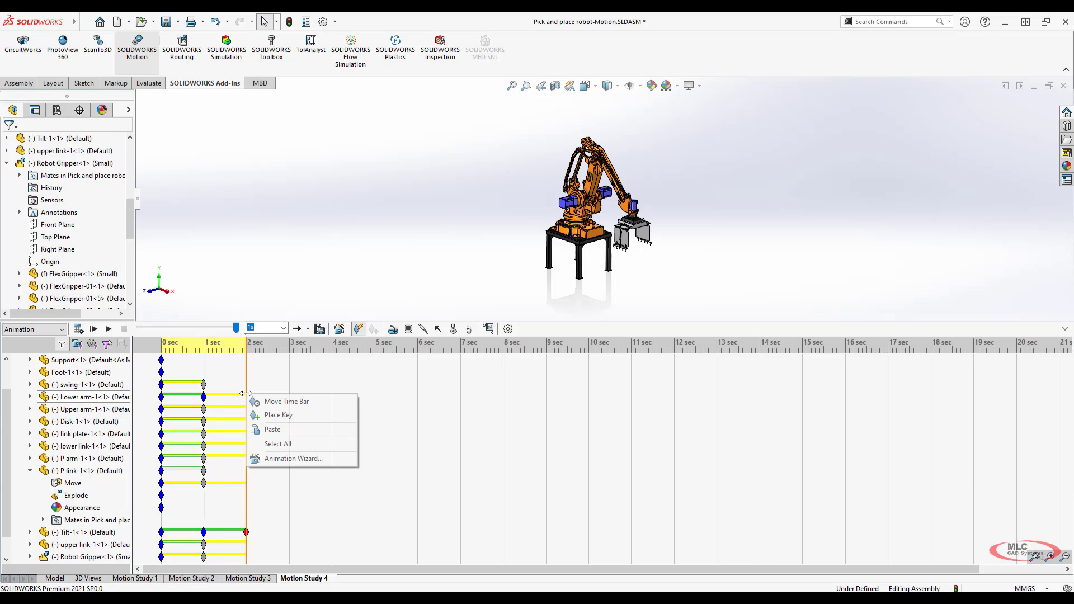
click(279, 403)
click(290, 345)
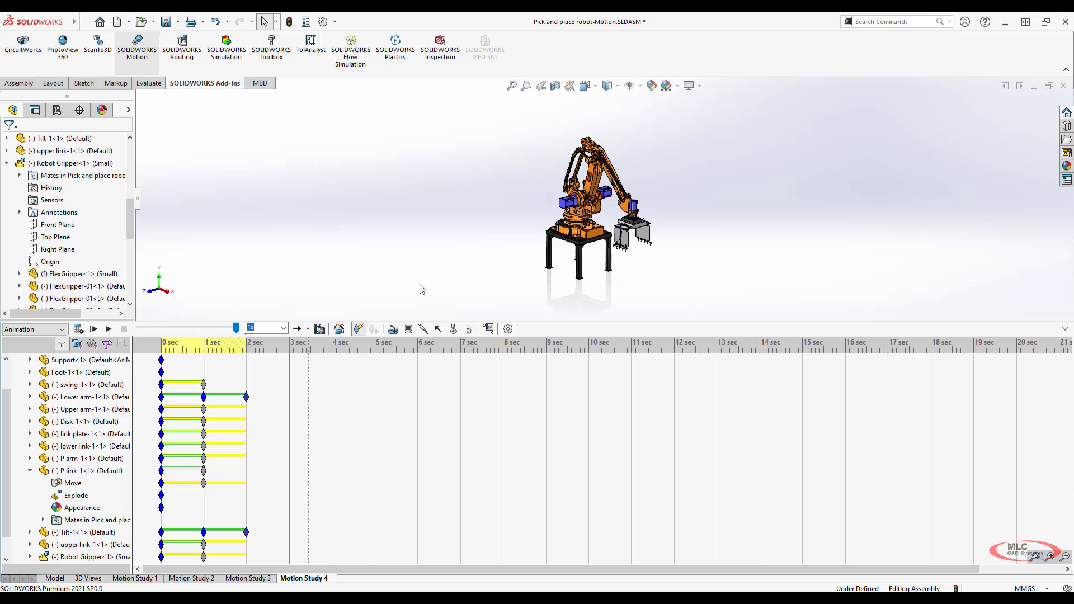
Swing the Lower arm back to a new angle at 3 sec, then play the animation
right_click(600, 182)
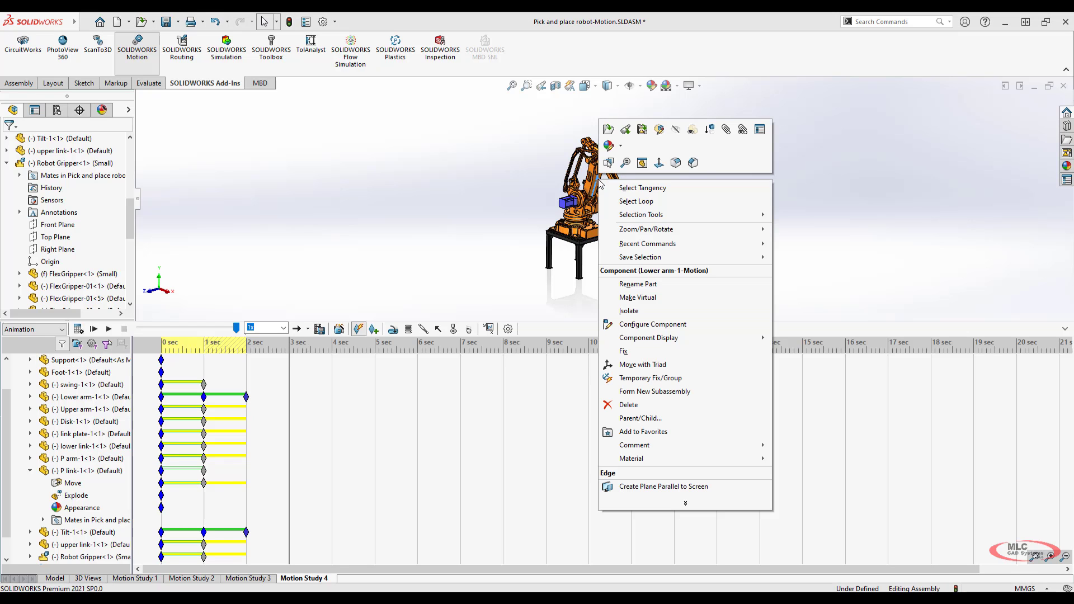
click(642, 364)
drag(602, 196, 494, 182)
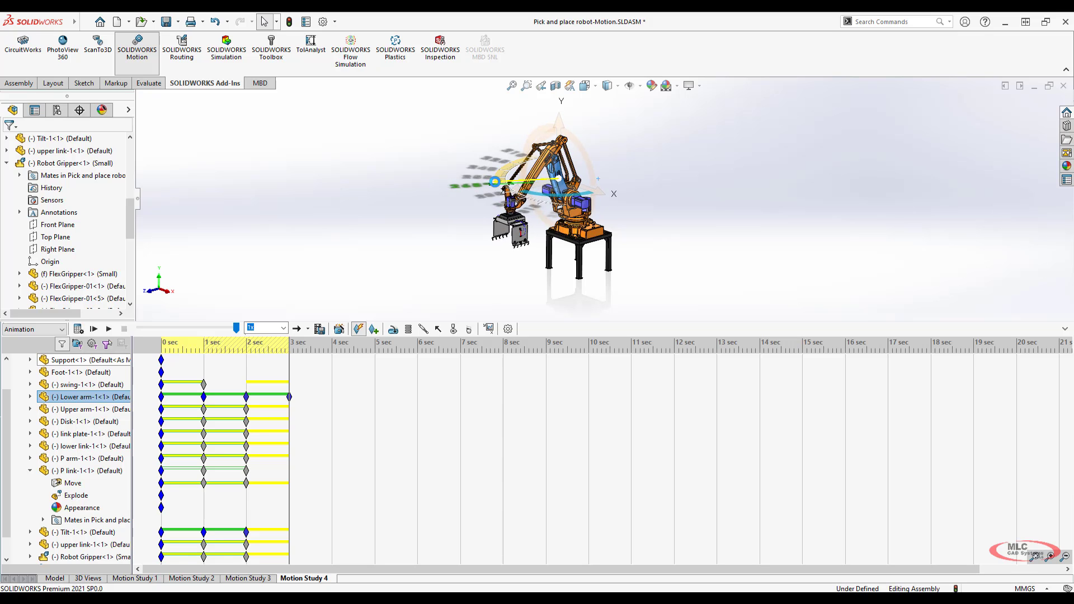
click(403, 203)
click(94, 331)
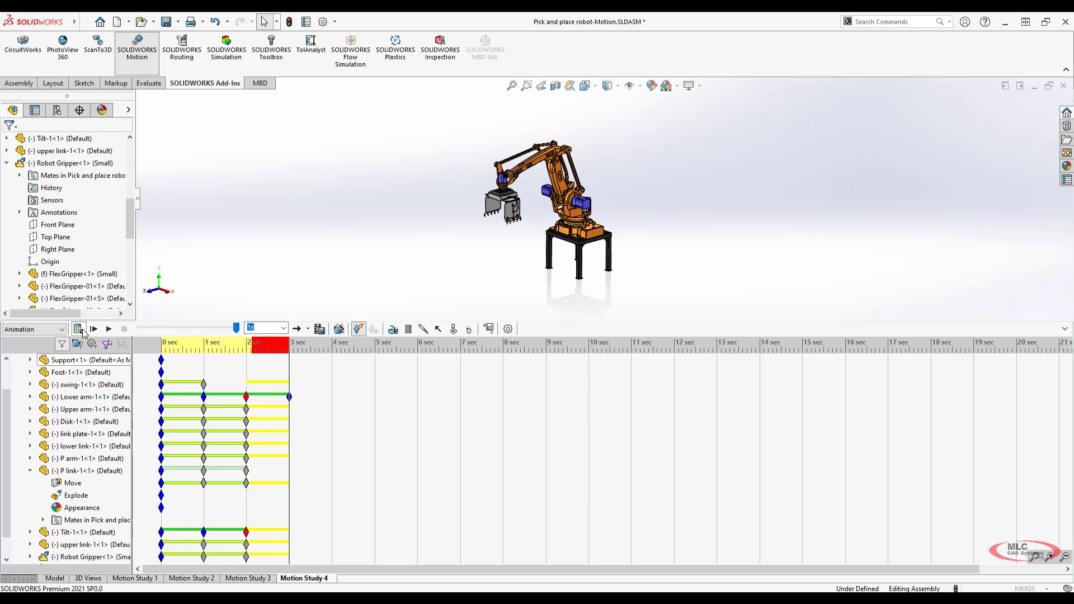
Play Motion Study 4 from the start and watch the keyed arm motion run to 3 sec
click(93, 329)
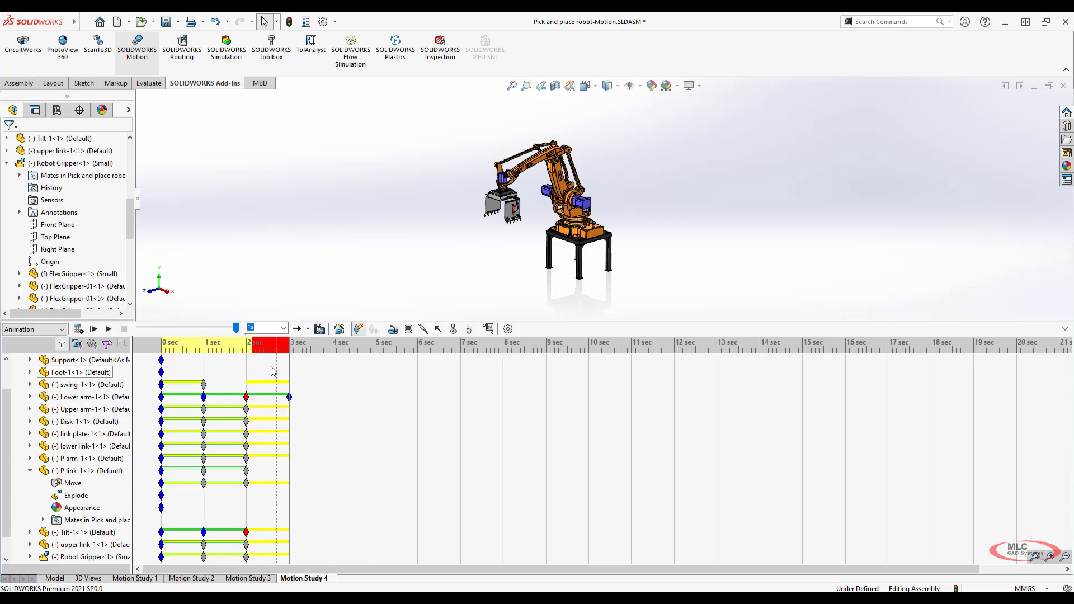
scroll(264, 364, down, 2)
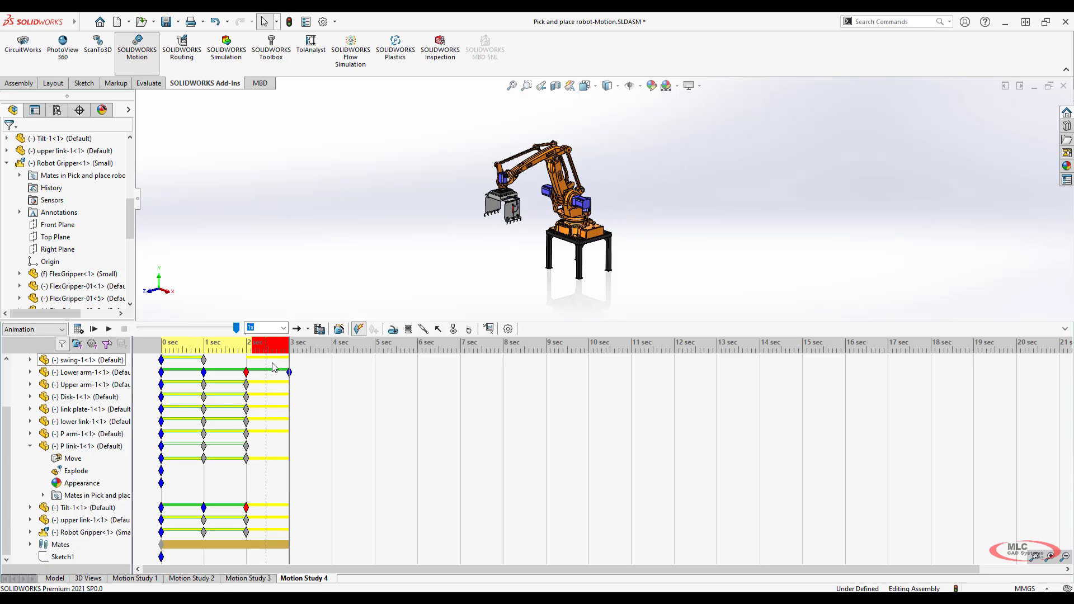
scroll(283, 469, up, 3)
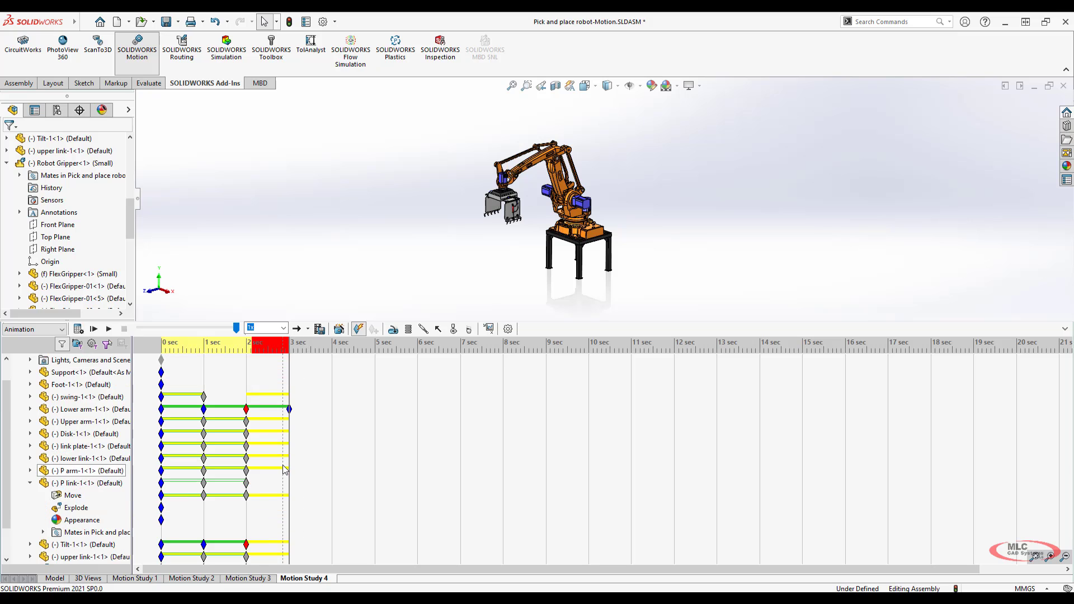
scroll(283, 473, down, 3)
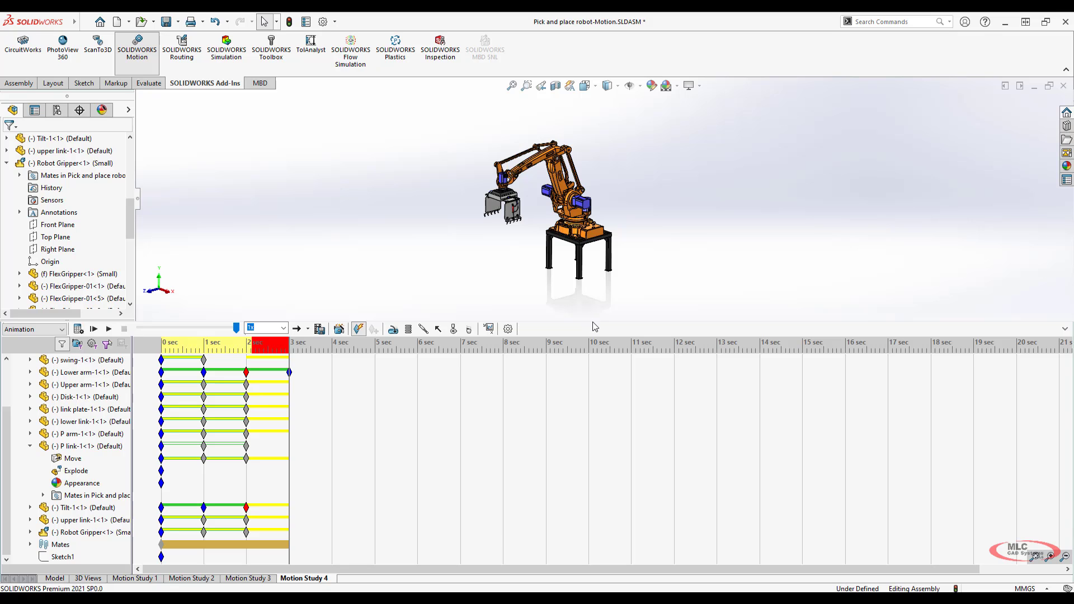
drag(594, 323, 594, 328)
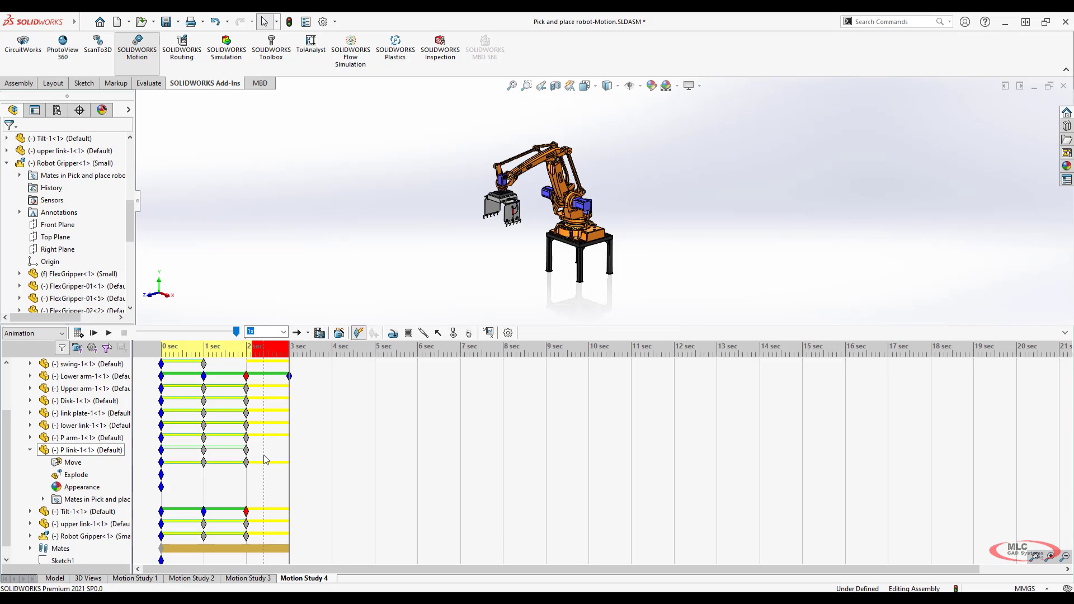
scroll(248, 396, up, 3)
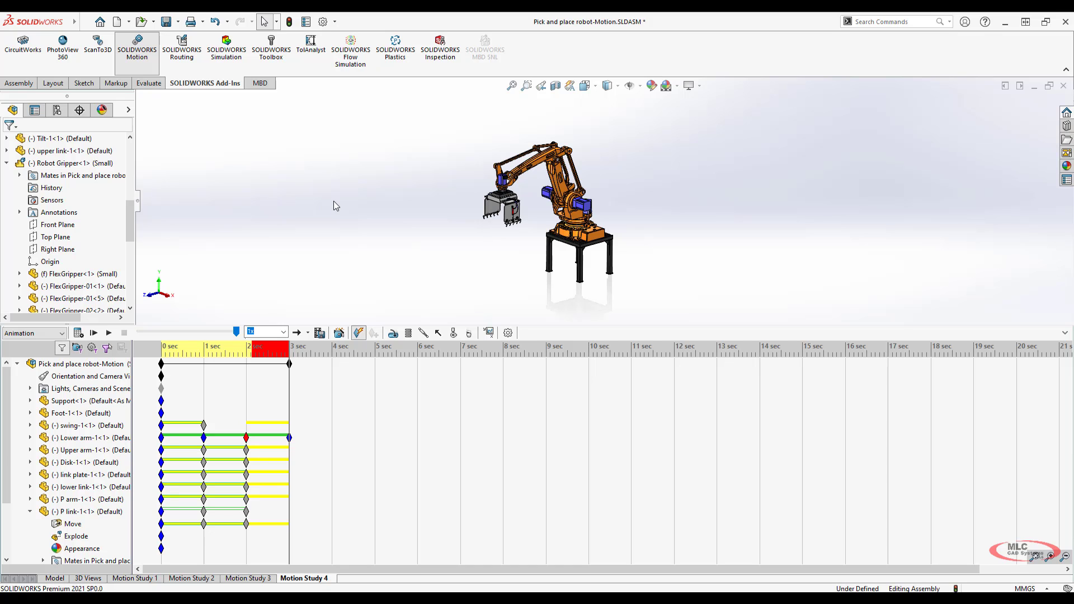
Switch to Motion Block Testing.SLDASM and create a new motion study, Motion Study 2
key(ctrl+F2)
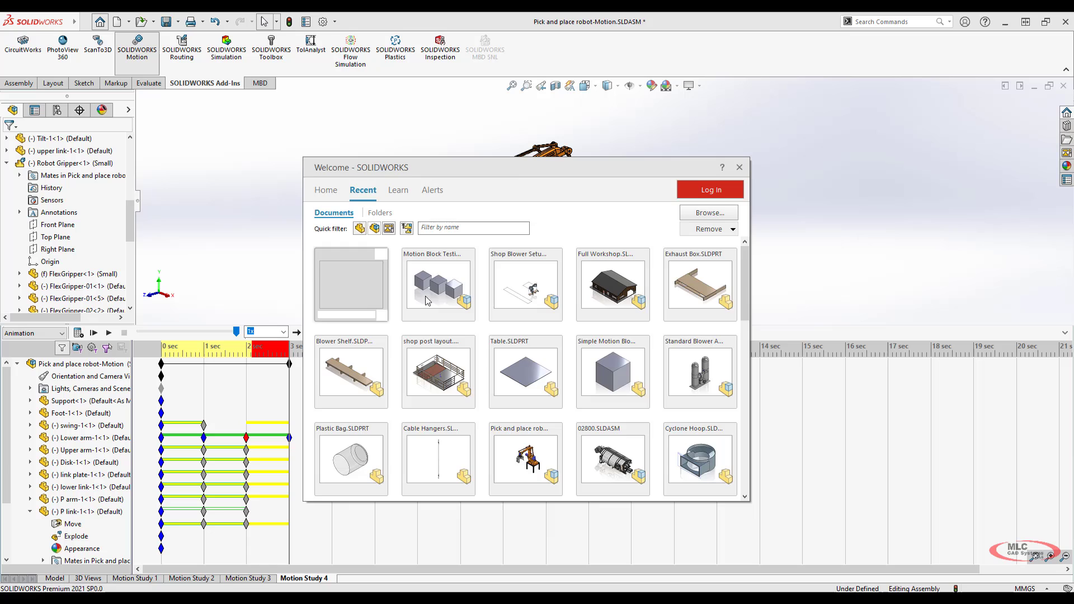
key(Escape)
key(ctrl+Tab)
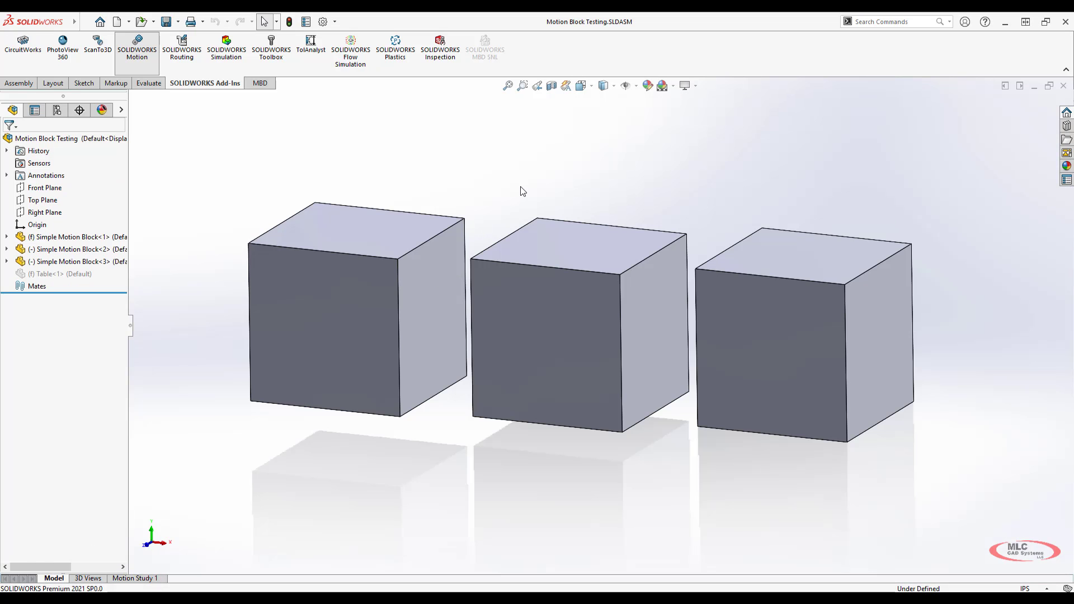
scroll(539, 214, up, 4)
scroll(625, 276, down, 2)
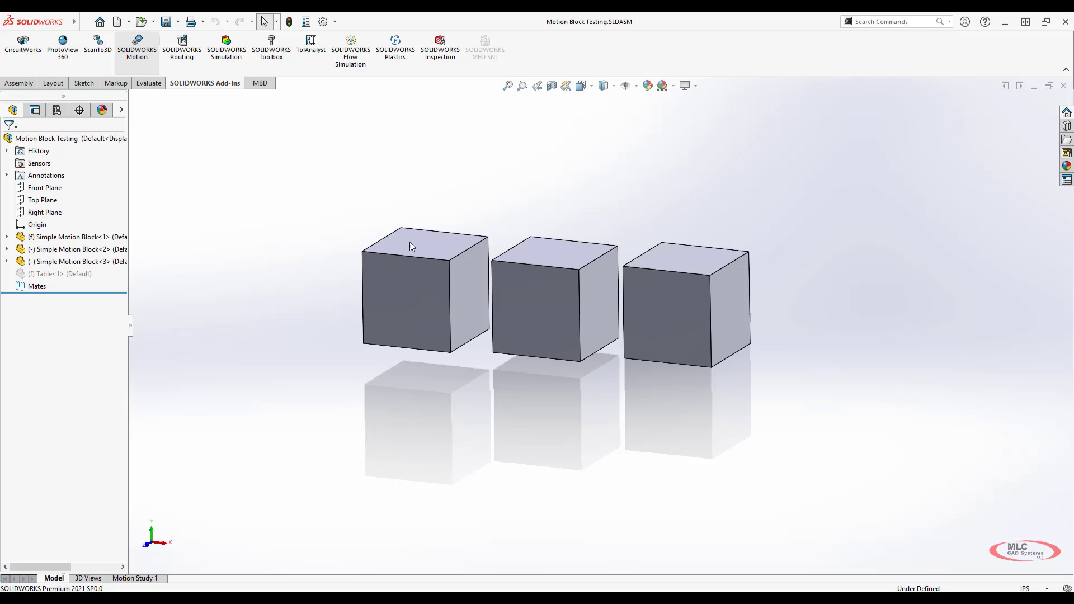
right_click(137, 580)
click(168, 540)
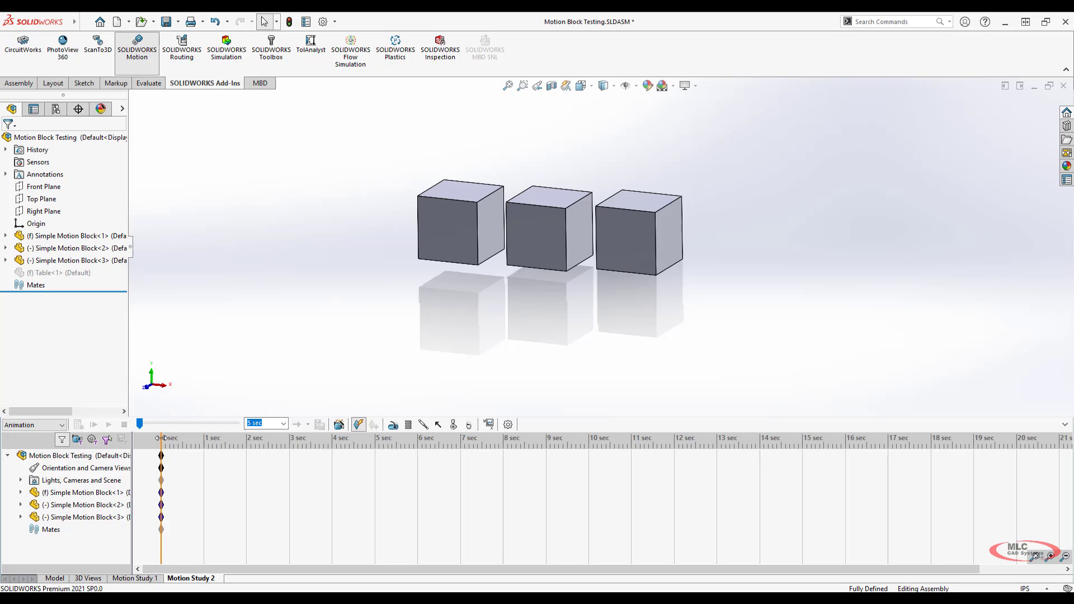
Key Block<2> lifted at 1 sec and Block<3> slid left at 2 sec, starting at 1 sec
drag(162, 455, 204, 439)
drag(517, 227, 543, 131)
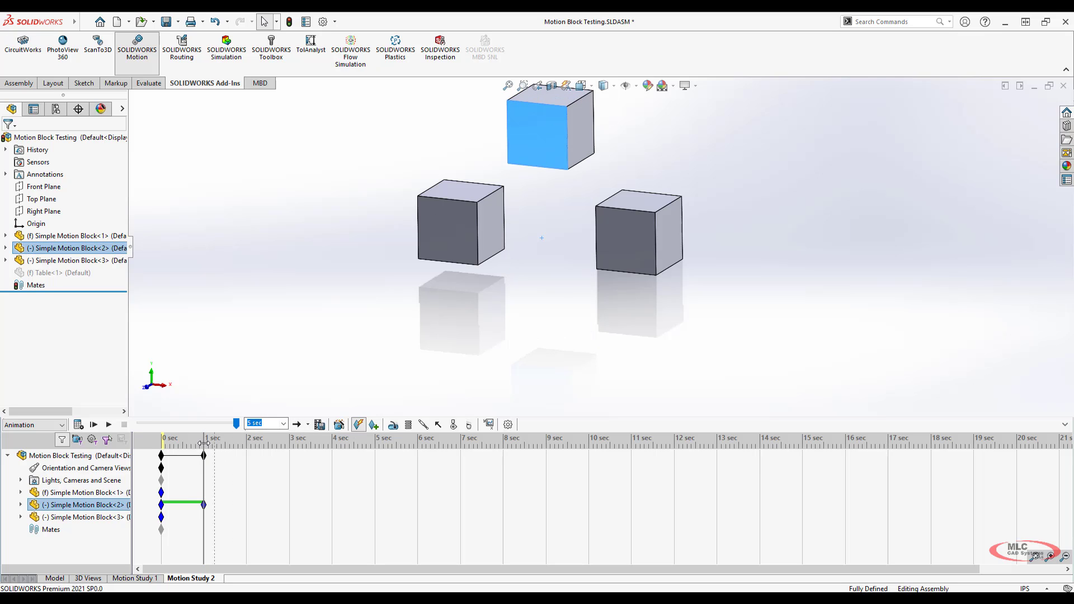
drag(203, 443, 248, 441)
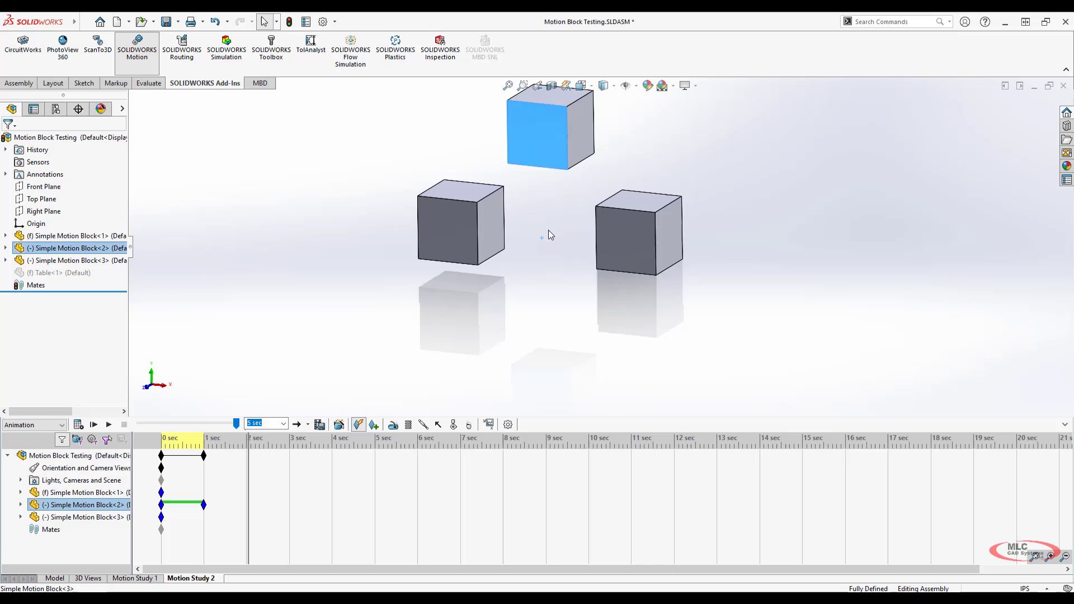
drag(614, 232, 525, 230)
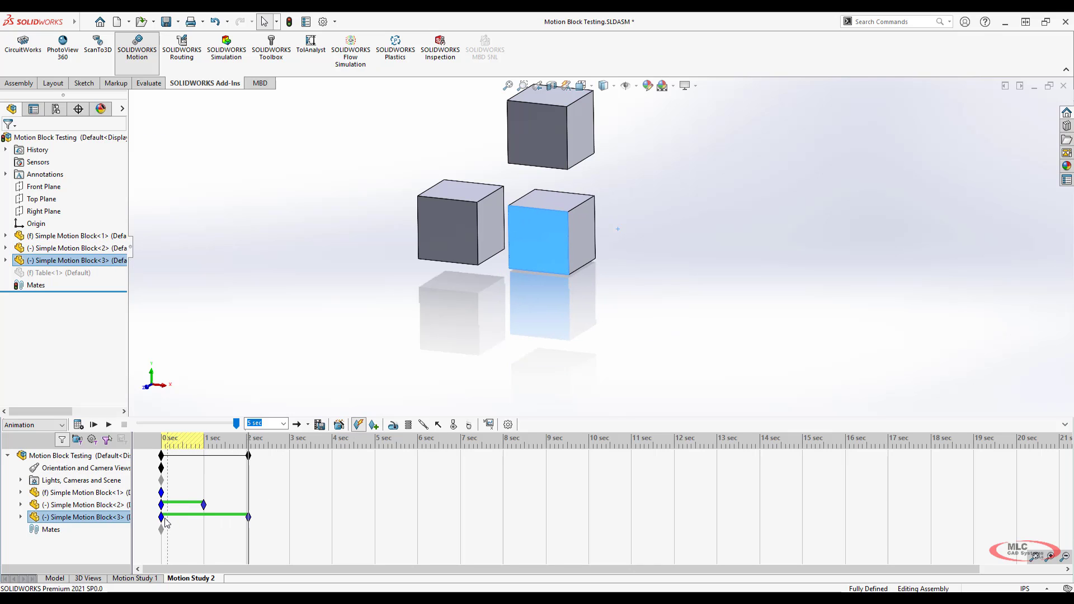
drag(163, 518, 206, 522)
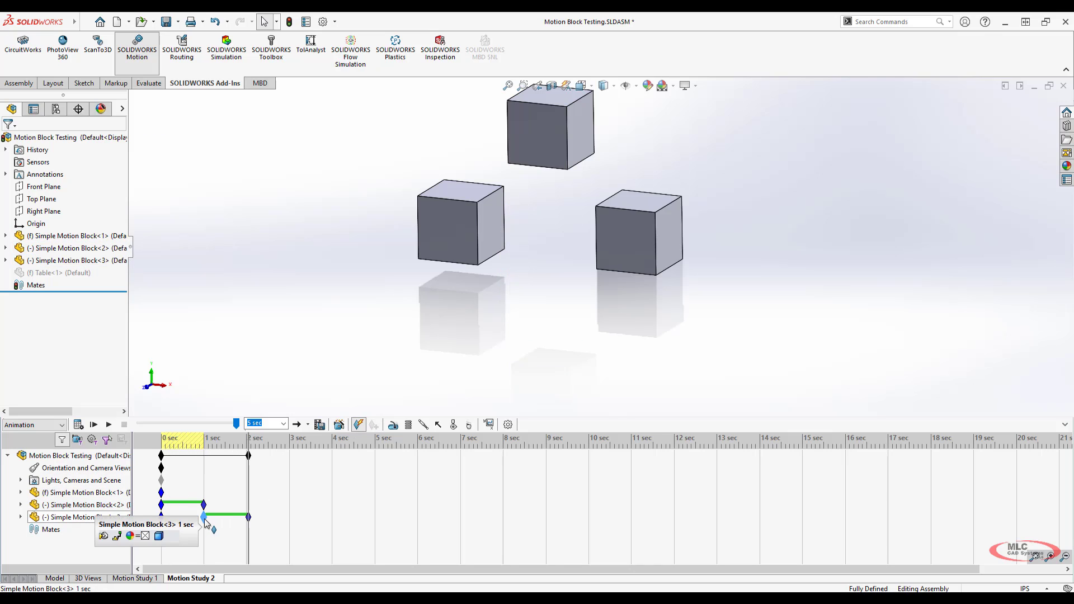
Play the cube animation and set the playback length to 3 sec
click(80, 425)
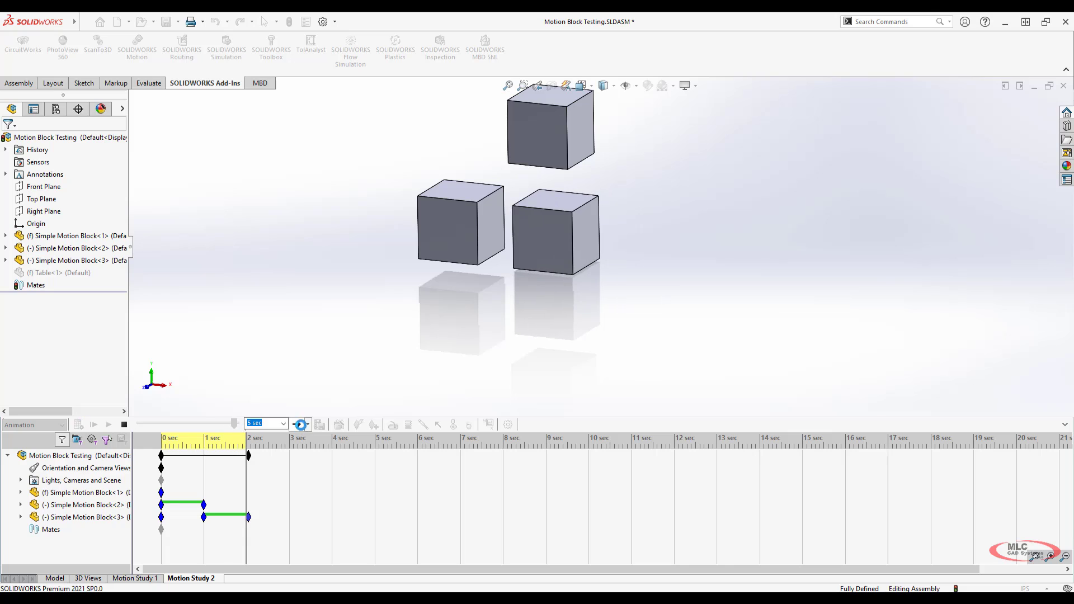
click(284, 424)
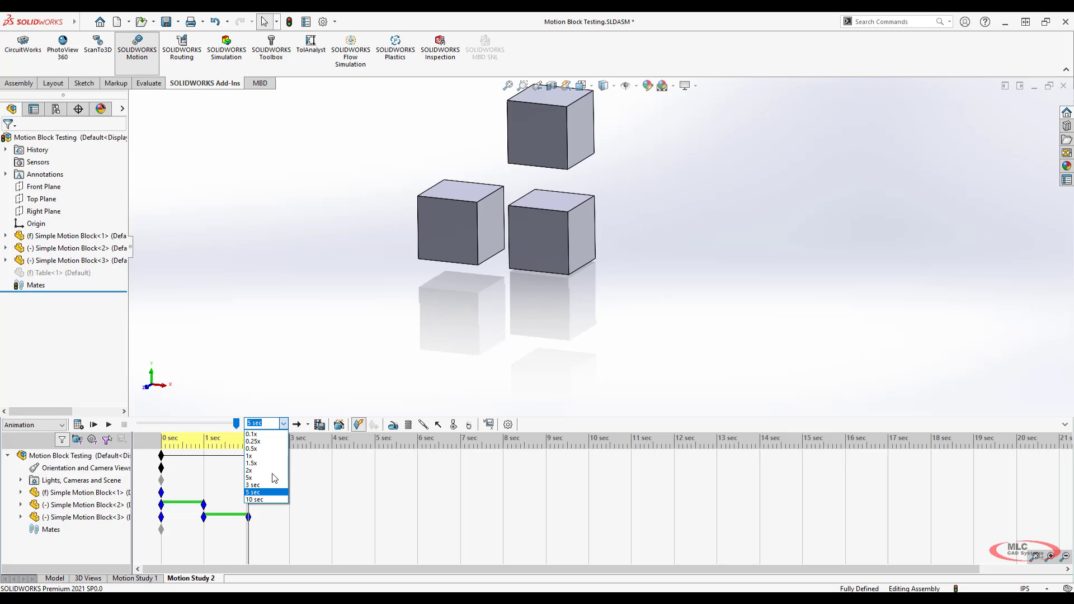
click(253, 485)
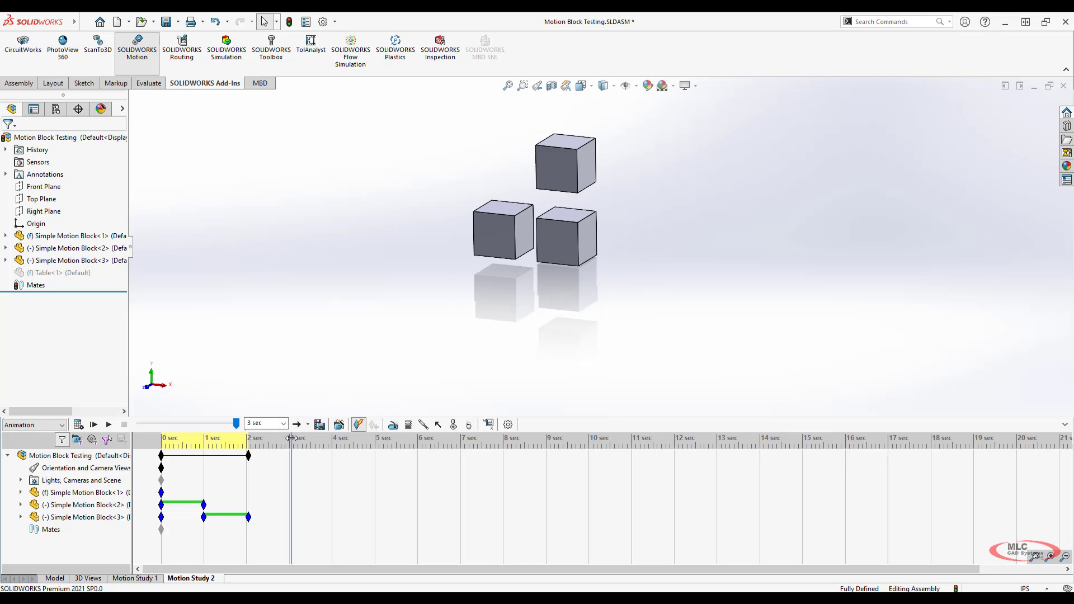
Undo a premature right shift and place a hold key on raised Block<2> at 2 sec
drag(558, 118, 657, 127)
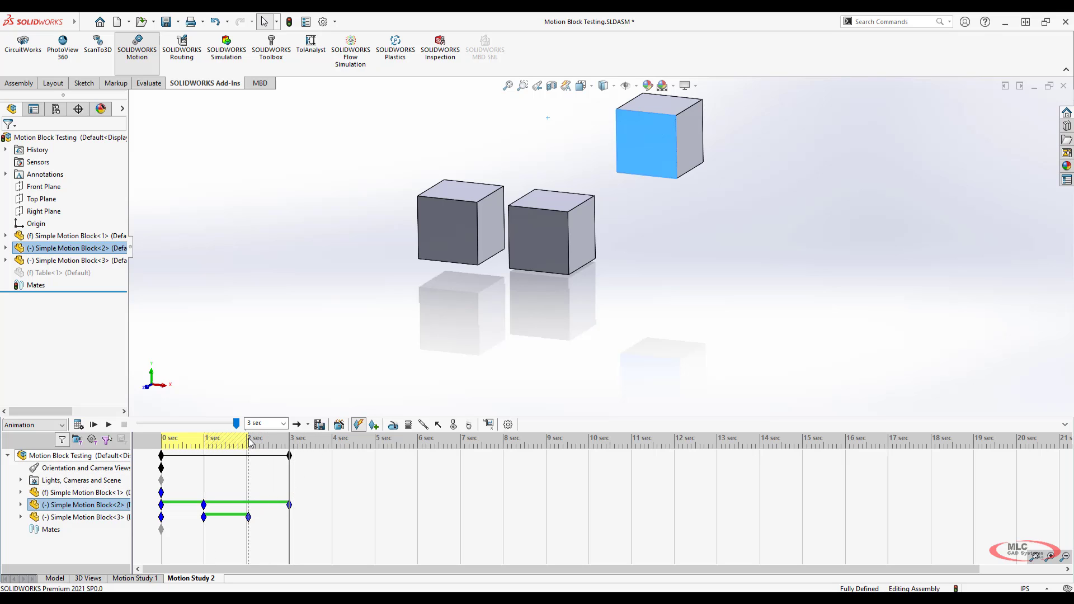
key(ctrl+z)
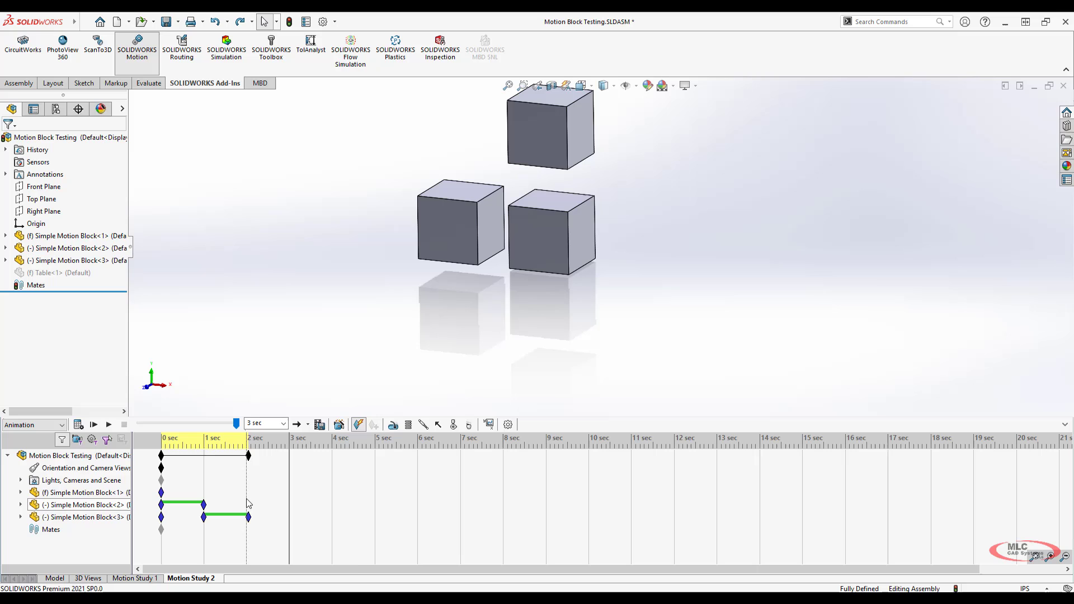
right_click(248, 500)
click(286, 519)
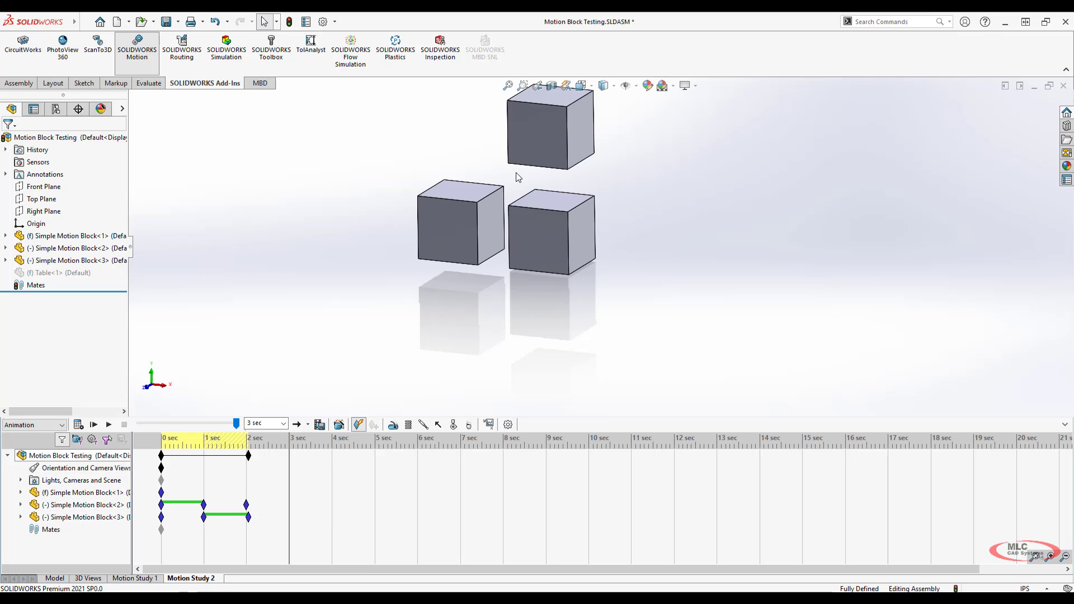
Key Block<2> sliding right at 3 sec and dropping into line at 4 sec, then play
drag(608, 142, 696, 151)
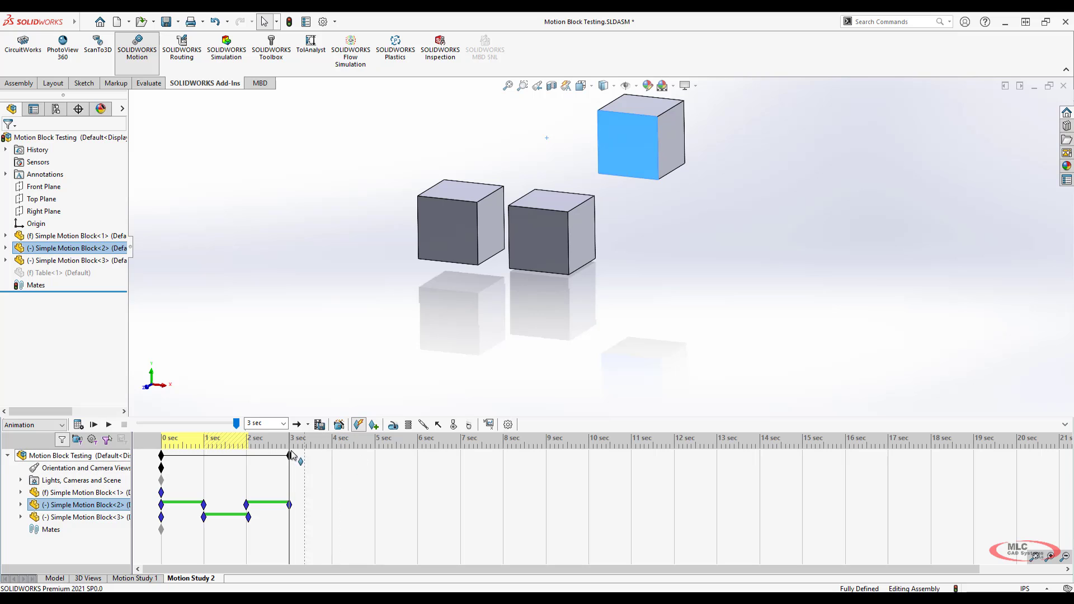
drag(289, 442, 334, 442)
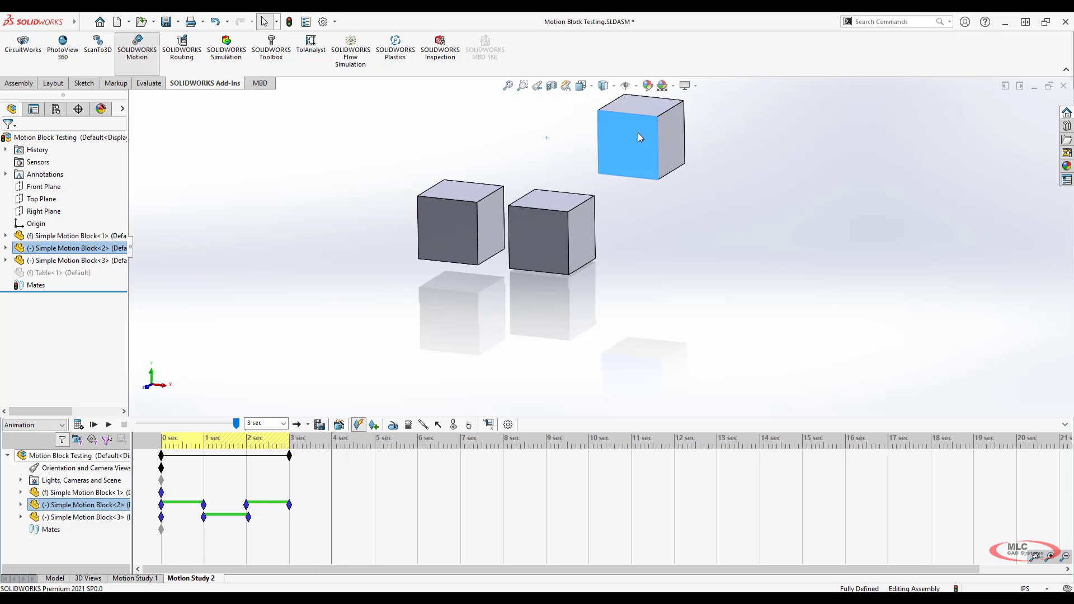
drag(638, 133, 640, 227)
click(724, 215)
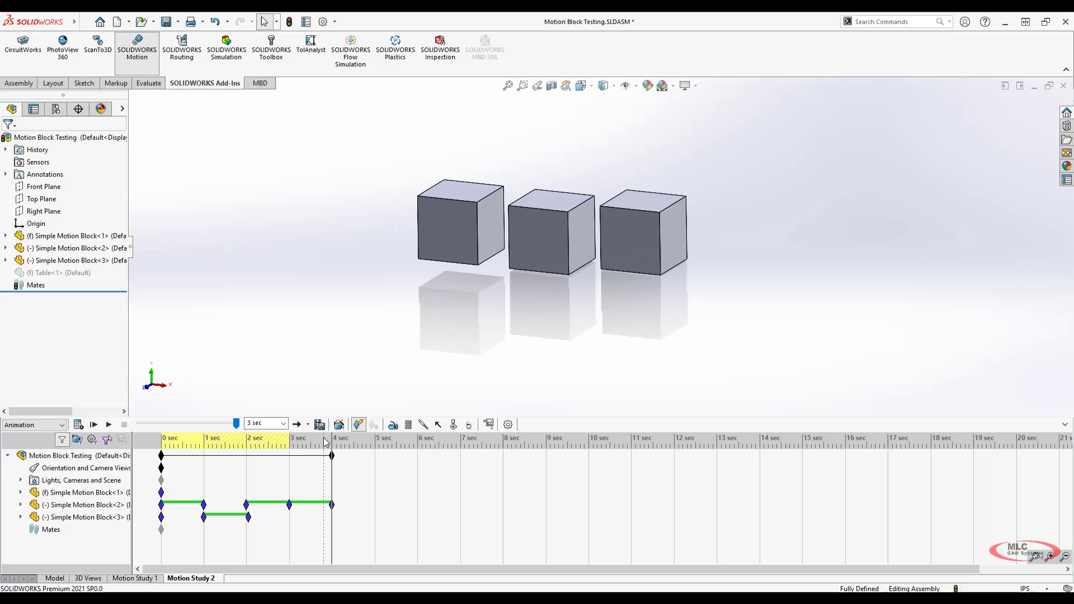
click(79, 425)
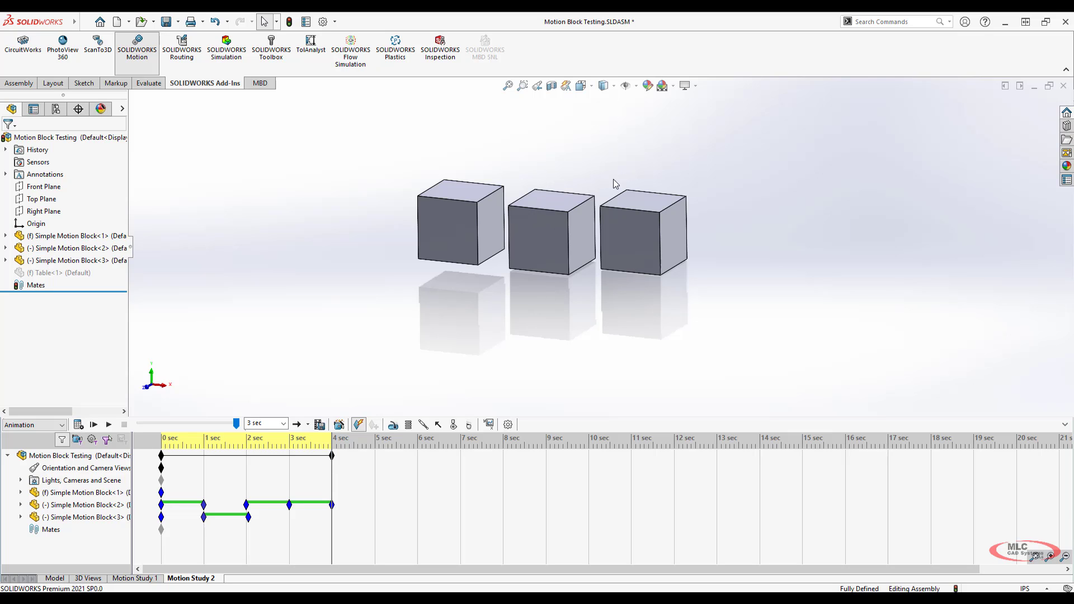
At 5 sec, slide the right-hand Block<2> further right along the X axis with the triad
drag(332, 438, 373, 437)
click(656, 238)
right_click(656, 239)
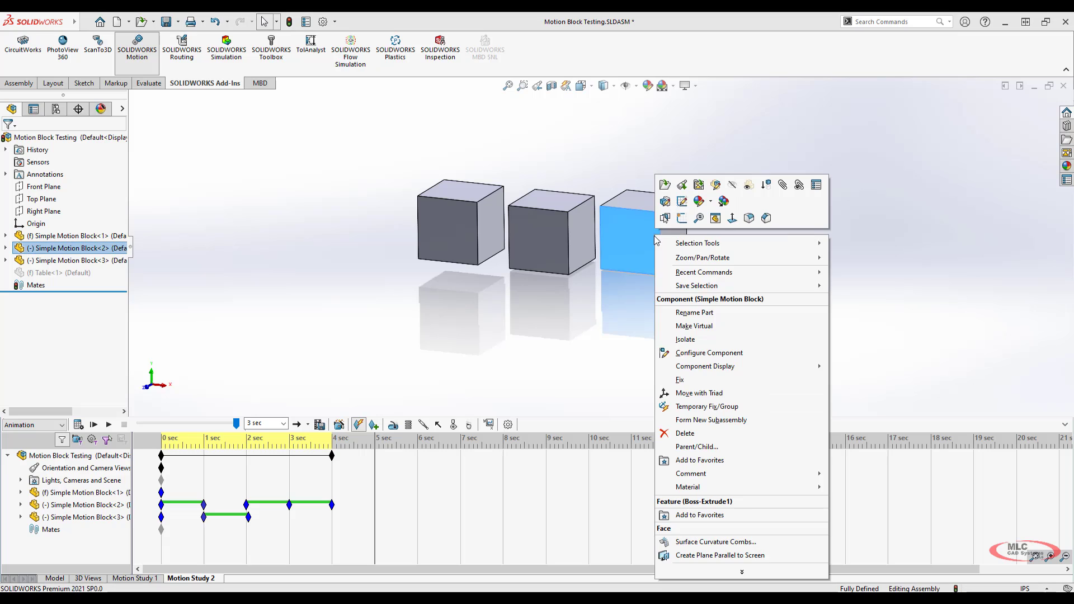
click(726, 392)
drag(698, 238, 786, 226)
click(829, 261)
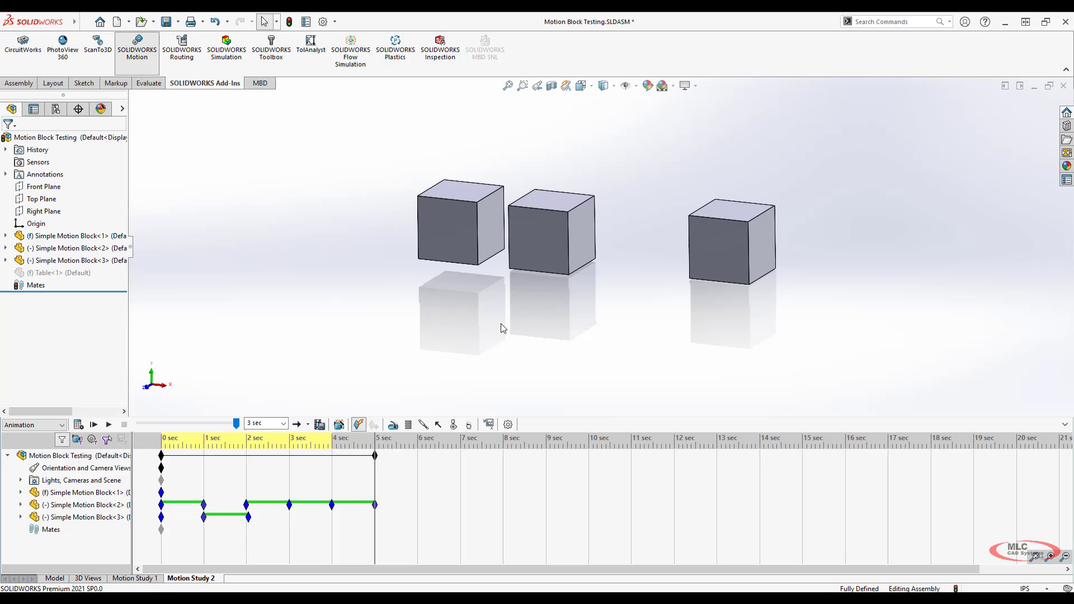
key(ctrl+Tab)
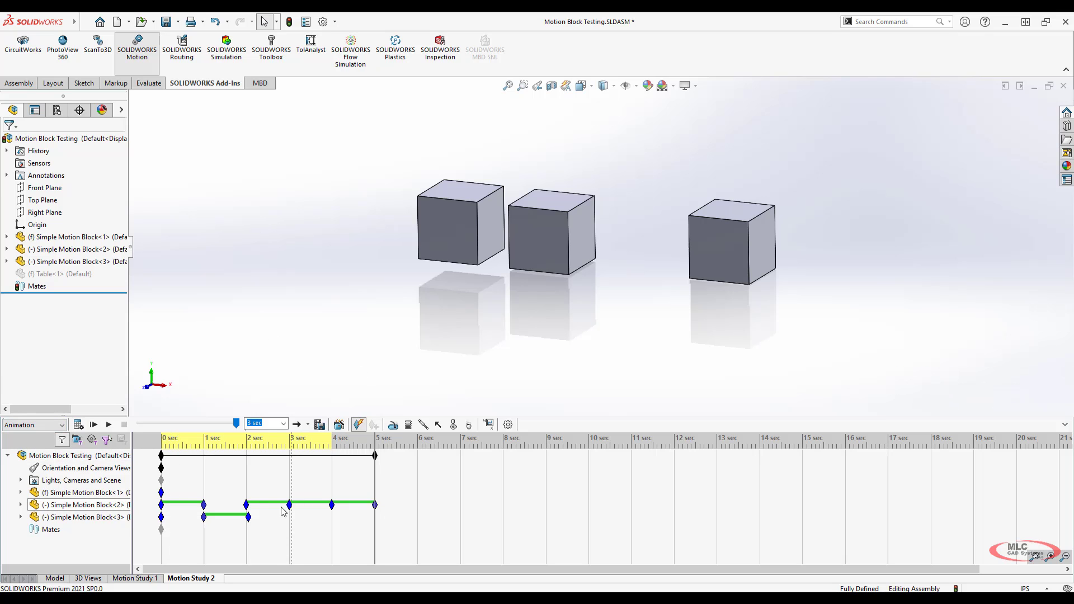
click(247, 505)
click(278, 508)
click(289, 504)
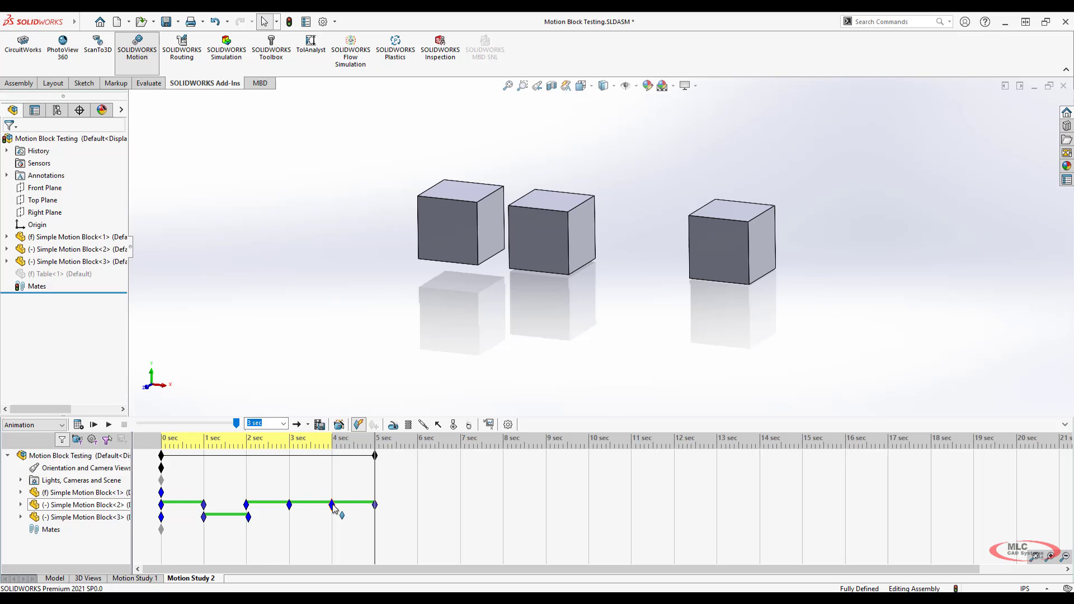